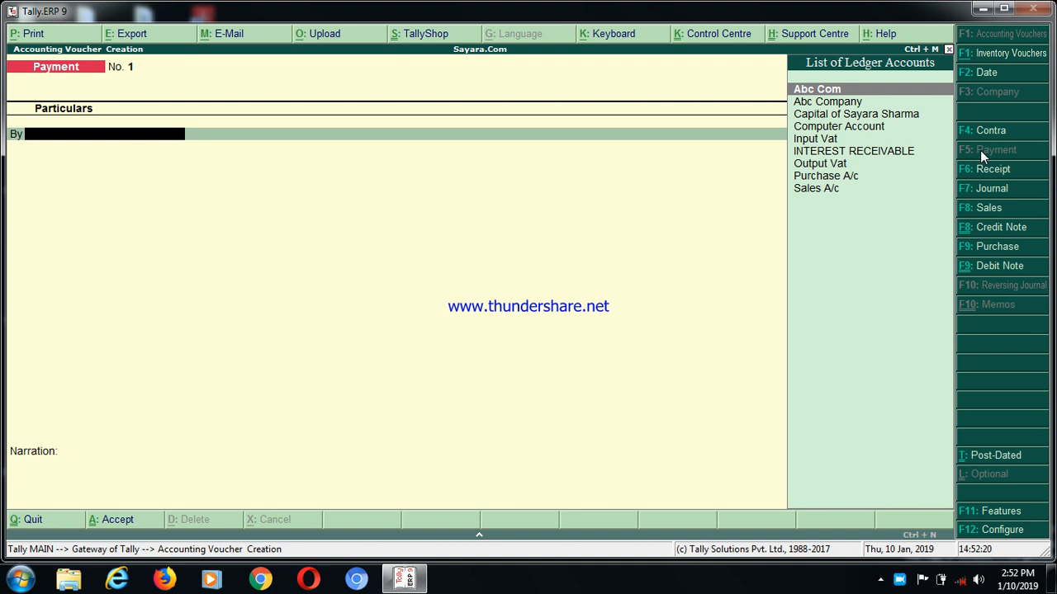
# Debit Computer Account with 45,000 in the first payment voucher
pyautogui.write('C')
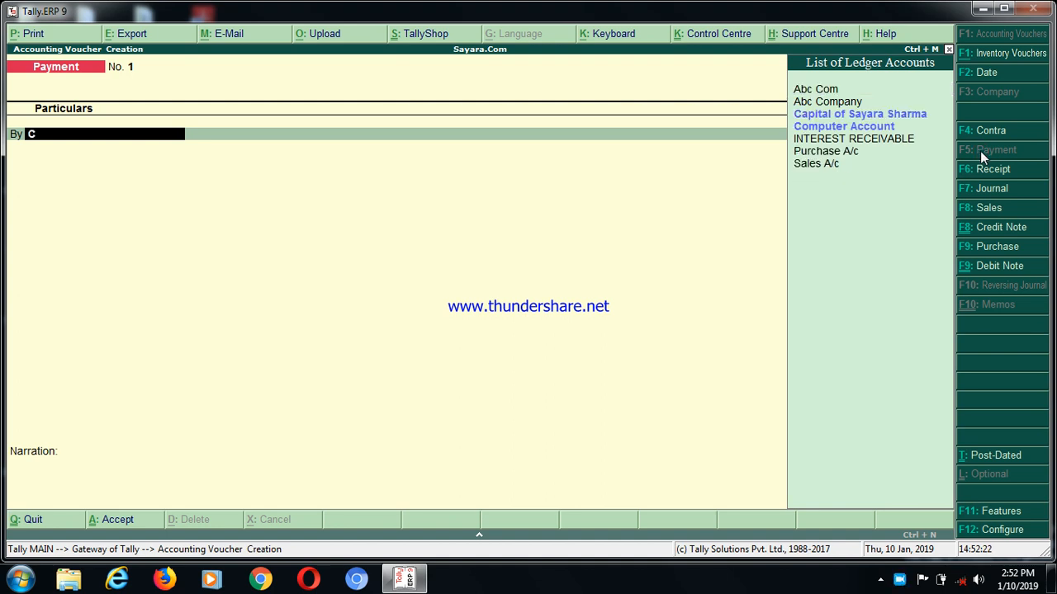
pyautogui.press('Down')
pyautogui.press('Down')
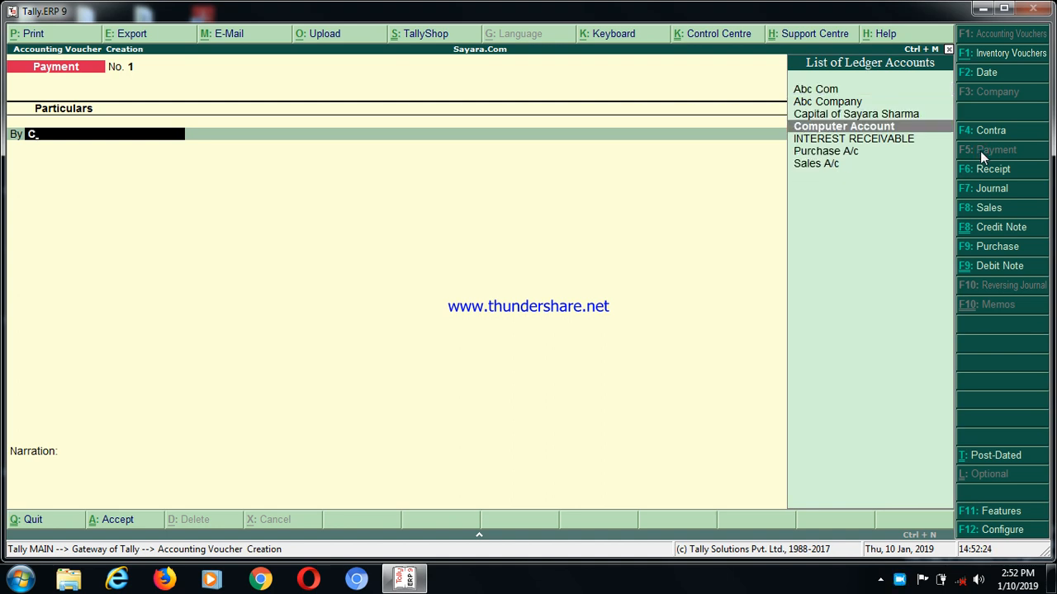
pyautogui.press('Return')
pyautogui.write('45,000')
pyautogui.press('Return')
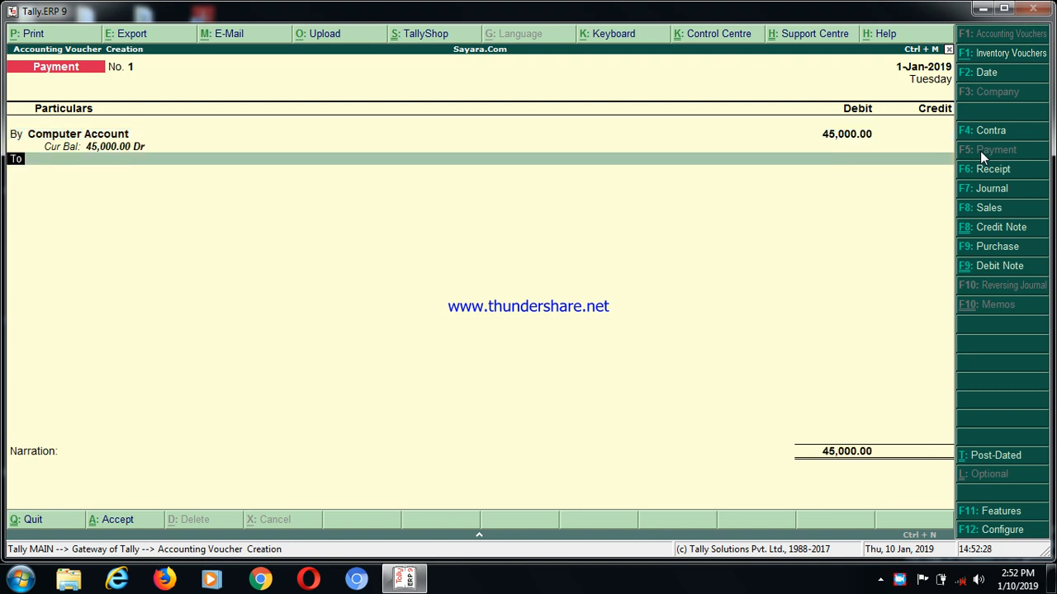
# Credit Cash with 45,000 as the balancing entry of the computer payment voucher
pyautogui.press('Return')
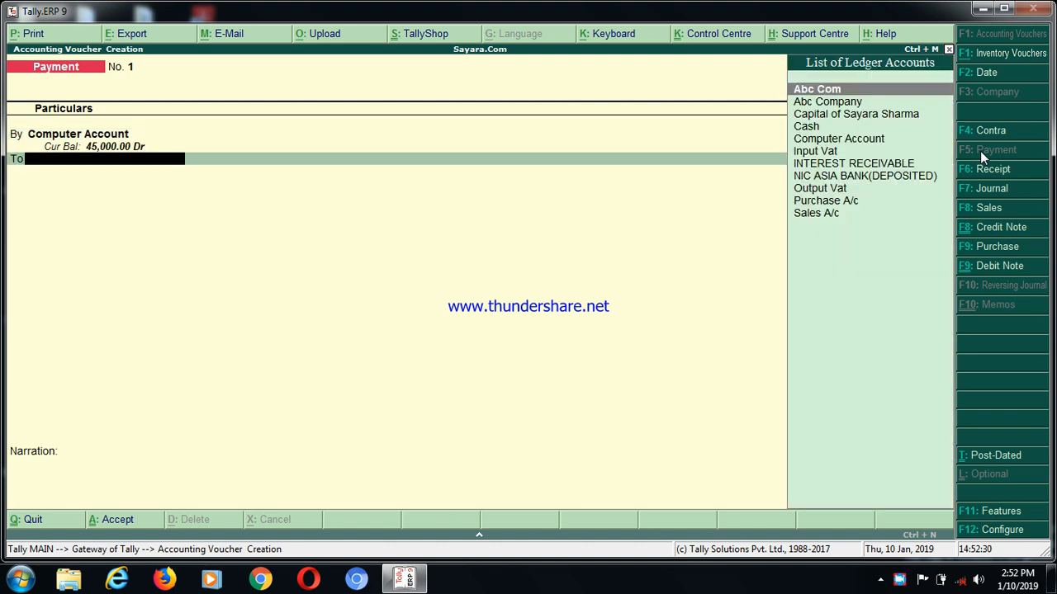
pyautogui.press('Down')
pyautogui.press('Down')
pyautogui.press('Down')
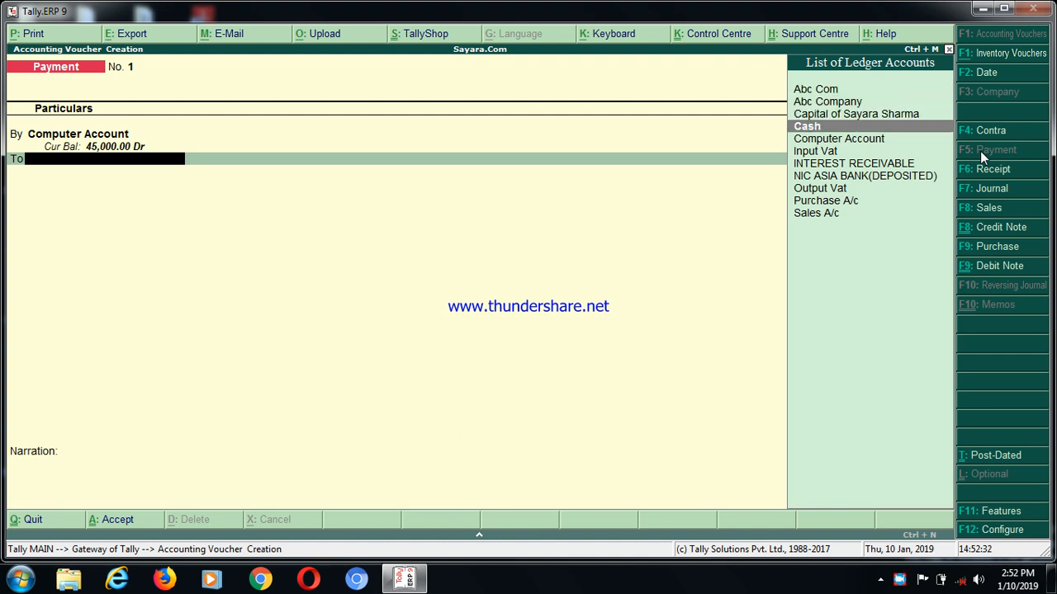
pyautogui.press('Return')
pyautogui.press('Return')
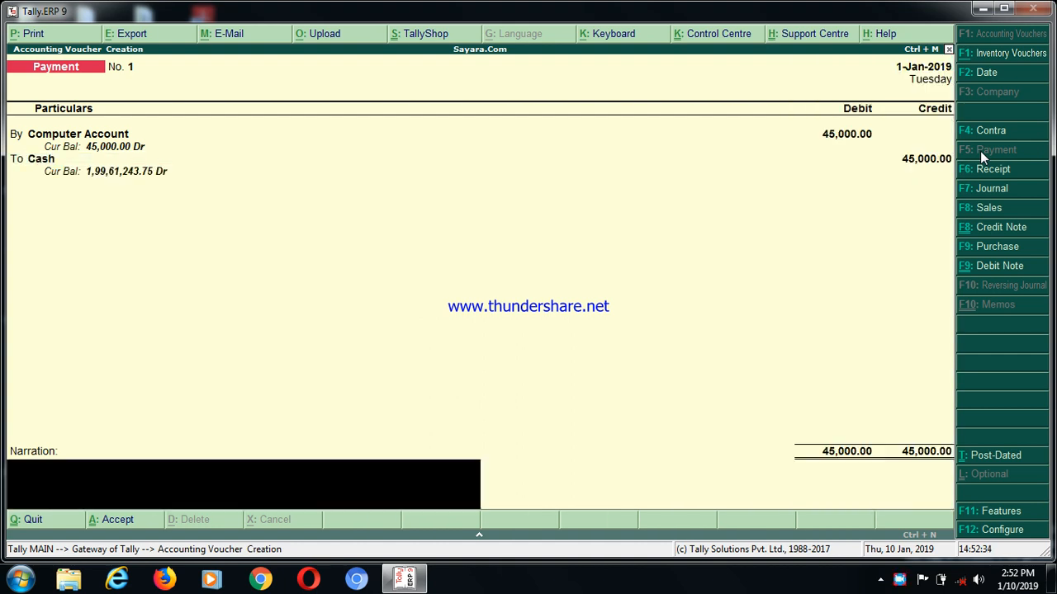
# Add the narration "being computer purchase on cash" and save the payment voucher
pyautogui.write('being computer purch')
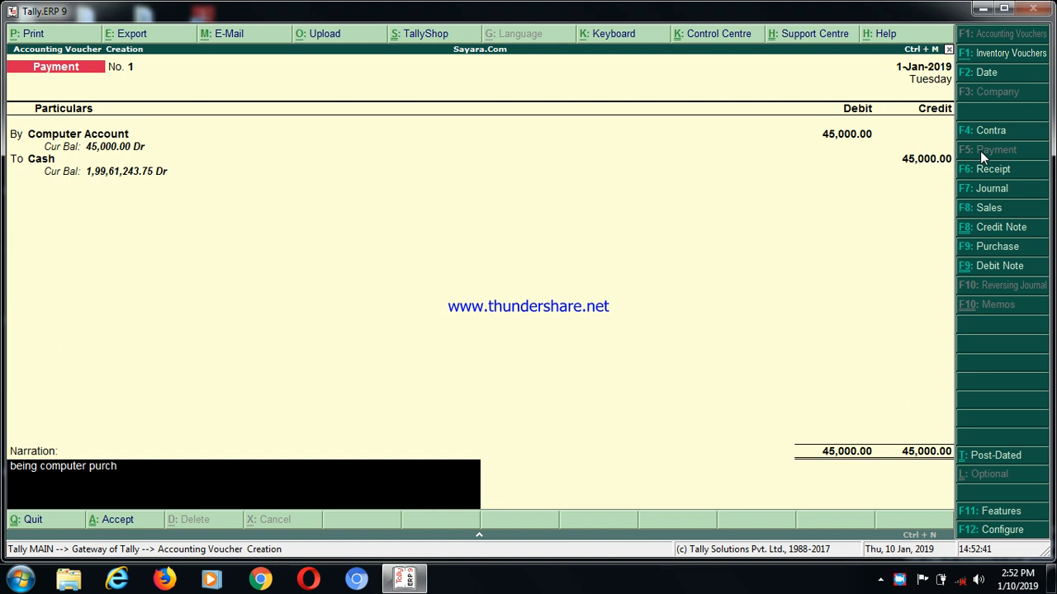
pyautogui.write('ase on cash')
pyautogui.press('Return')
pyautogui.press('Return')
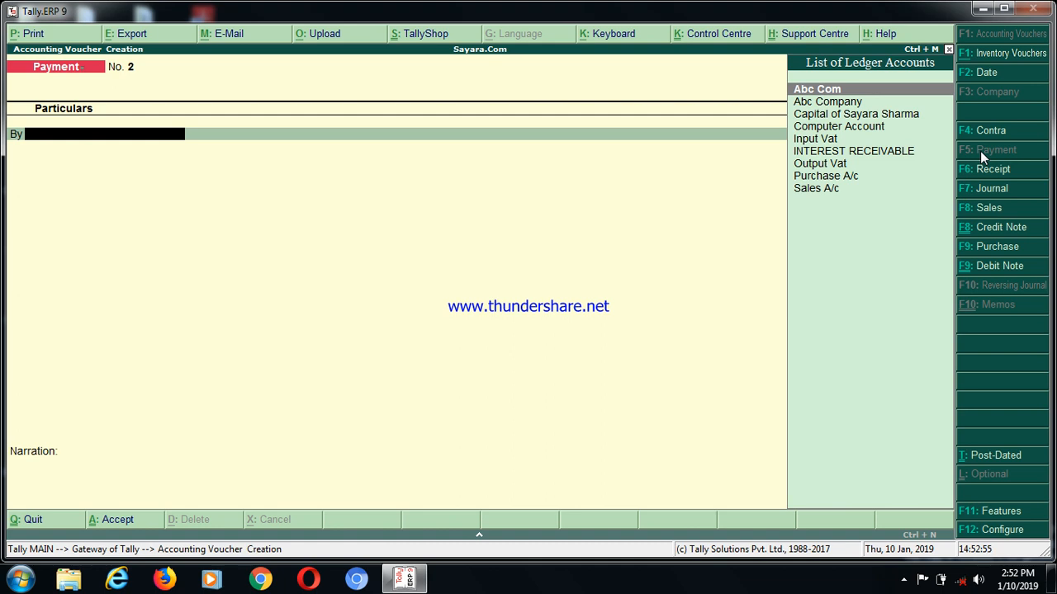
# Create a ledger named Land Account under Fixed Assets from within the new payment voucher's debit line
pyautogui.hotkey('alt', 'c')
pyautogui.write('Land')
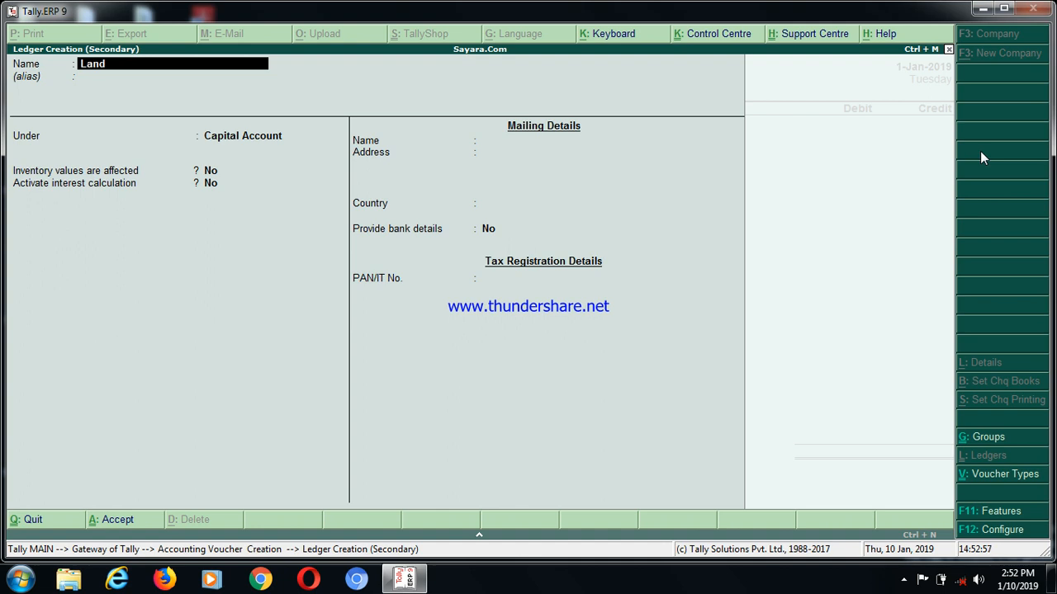
pyautogui.write(' Account')
pyautogui.press('Return')
pyautogui.press('Return')
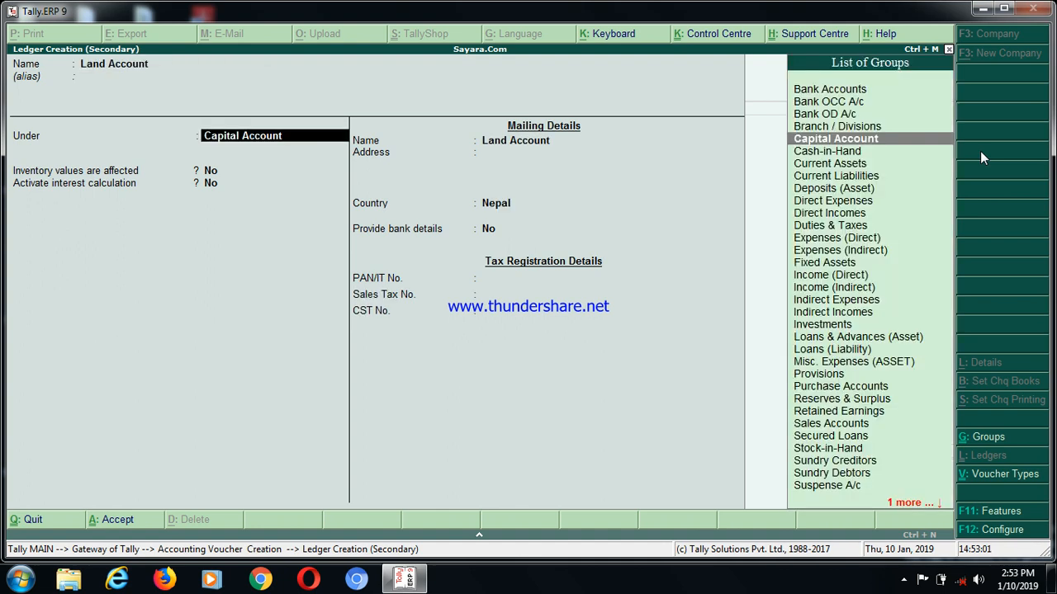
pyautogui.write('F')
pyautogui.press('Return')
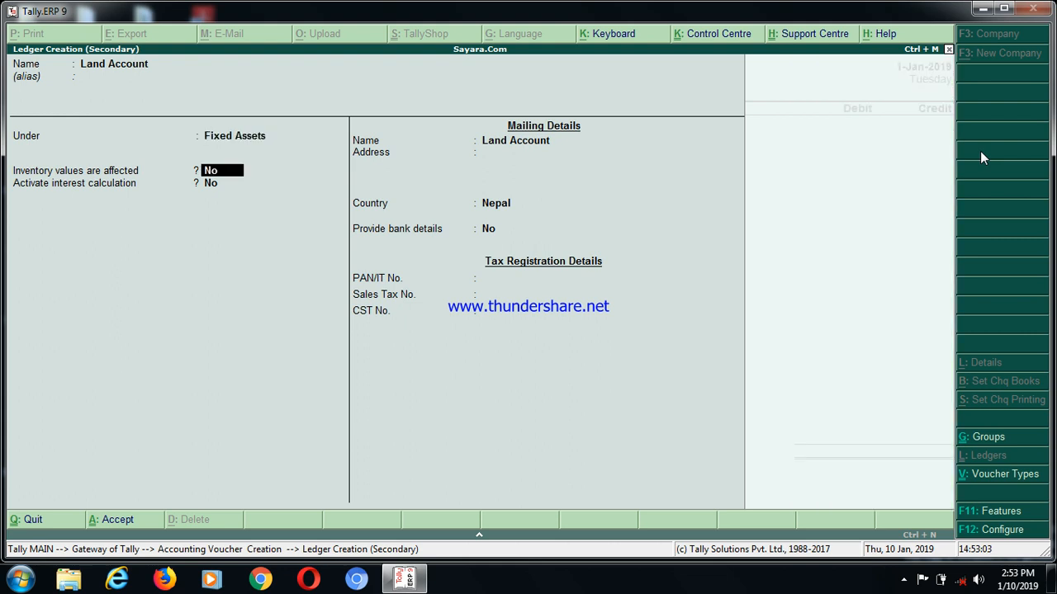
pyautogui.hotkey('ctrl', 'a')
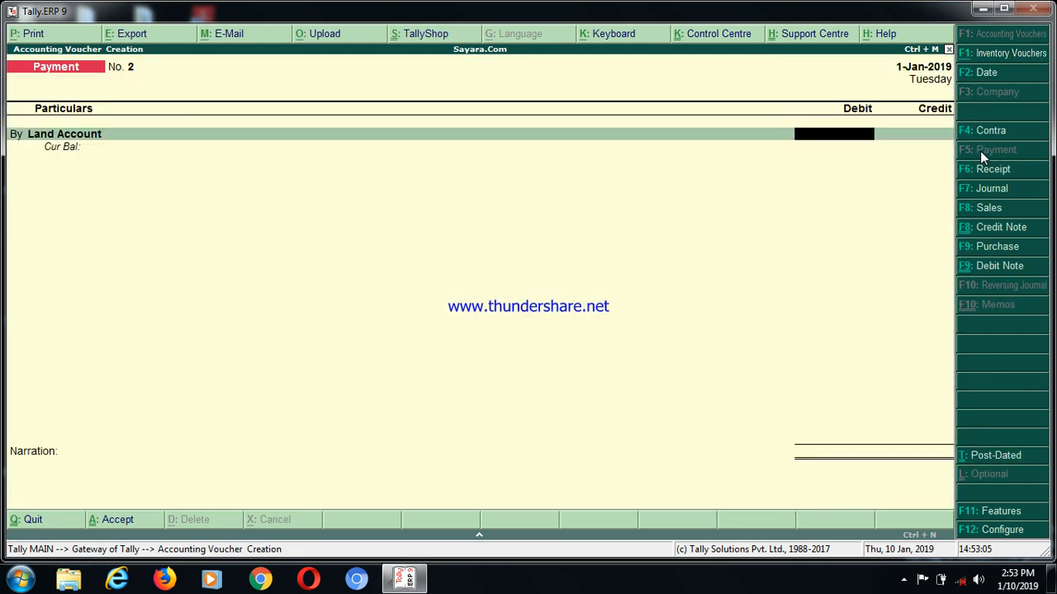
# Debit Land Account with 5,00,000, credit Cash with the same amount, and save the voucher without a narration
pyautogui.write('500000')
pyautogui.press('Return')
pyautogui.press('Down')
pyautogui.press('Down')
pyautogui.press('Down')
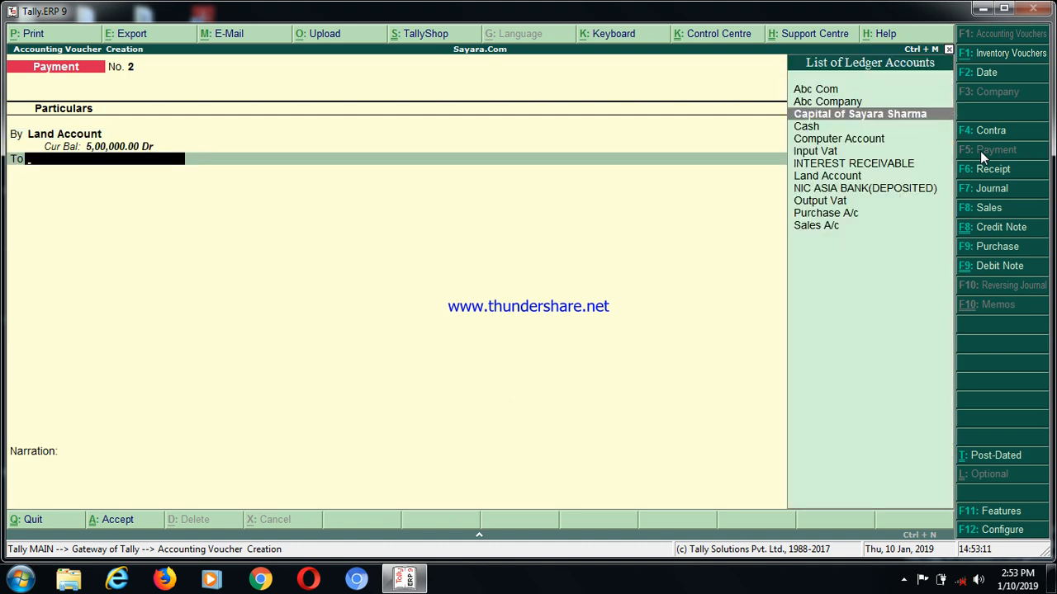
pyautogui.press('Return')
pyautogui.press('Return')
pyautogui.press('Return')
pyautogui.press('Return')
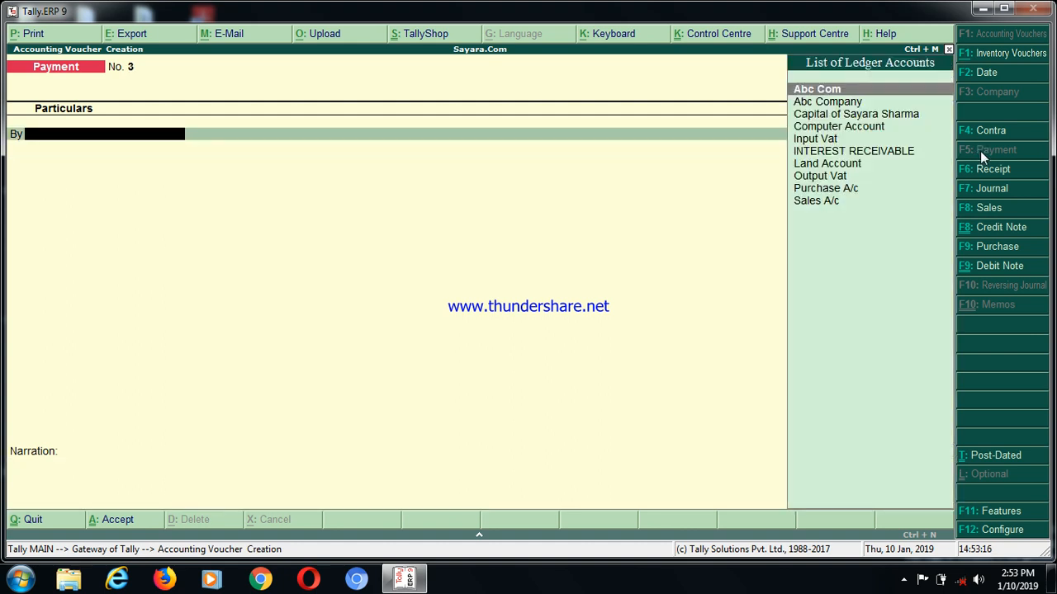
# Leave voucher entry and examine the account breakdown of Fixed Assets in the Balance Sheet
pyautogui.press('Escape')
pyautogui.press('Return')
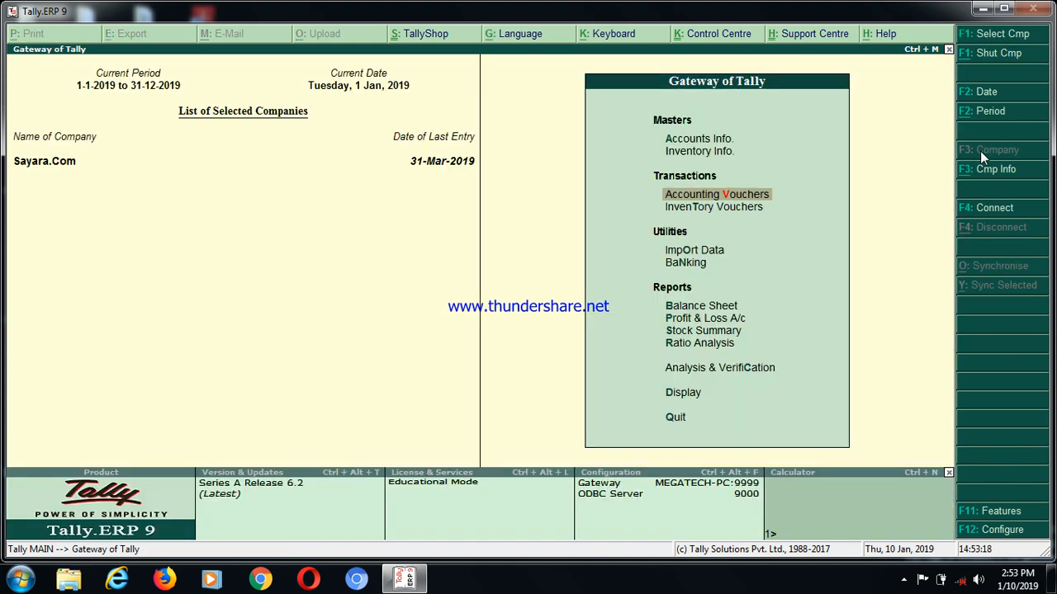
pyautogui.press('Down')
pyautogui.press('Down')
pyautogui.press('Down')
pyautogui.press('Down')
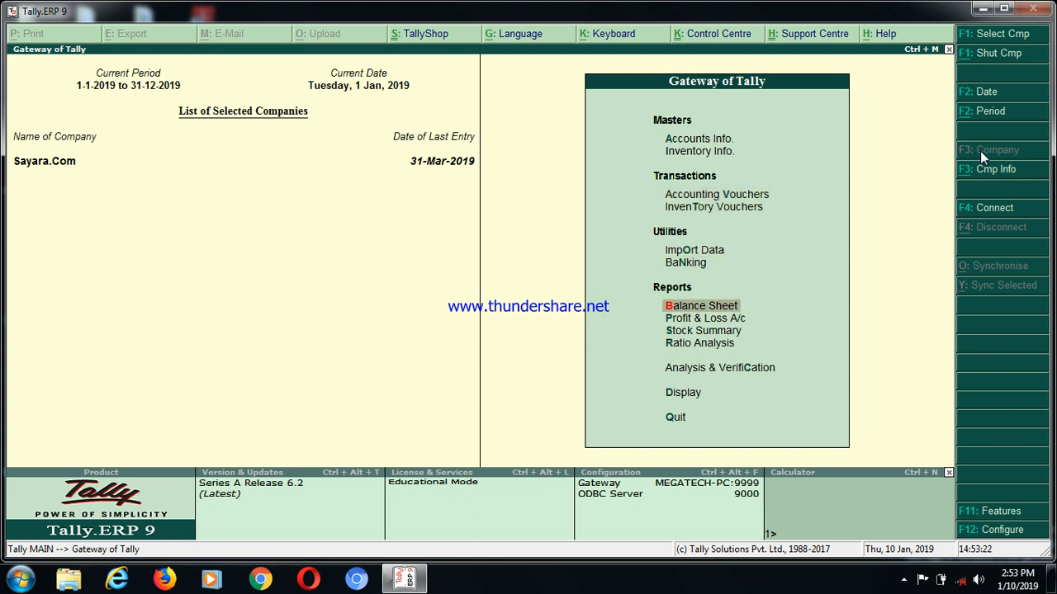
pyautogui.press('Return')
pyautogui.press('Right')
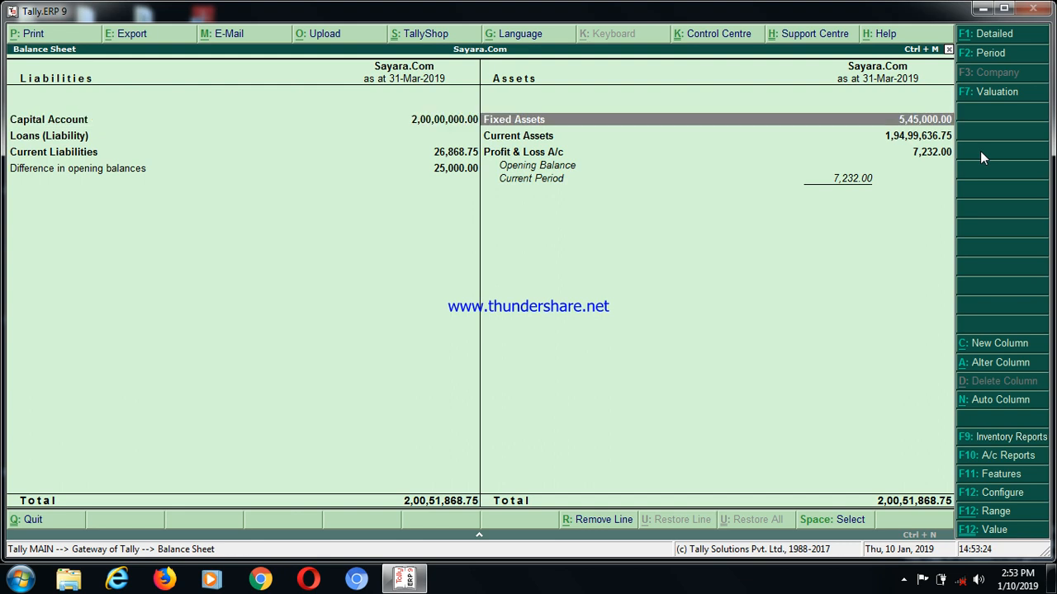
pyautogui.press('Return')
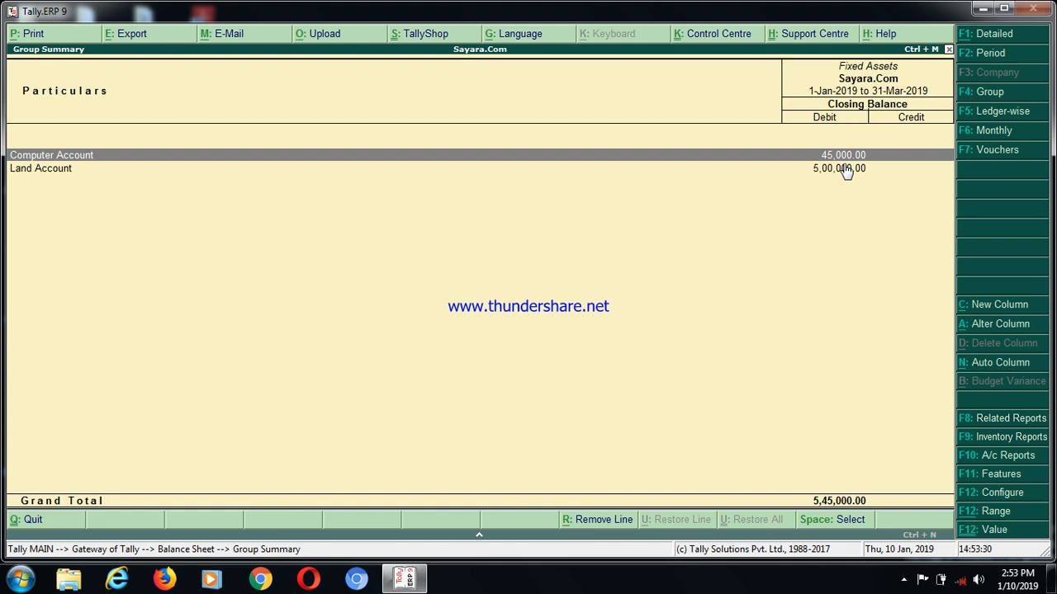
pyautogui.press('Escape')
pyautogui.press('Escape')
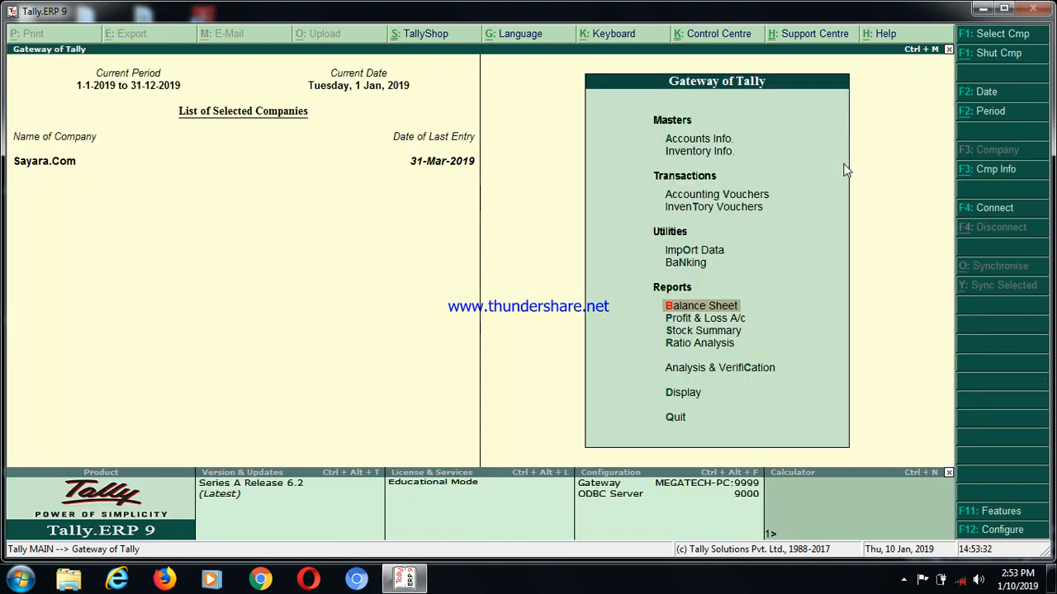
# Reopen accounting voucher entry and switch it to a new Journal voucher
pyautogui.press('Up')
pyautogui.press('Up')
pyautogui.press('Up')
pyautogui.press('Up')
pyautogui.press('Return')
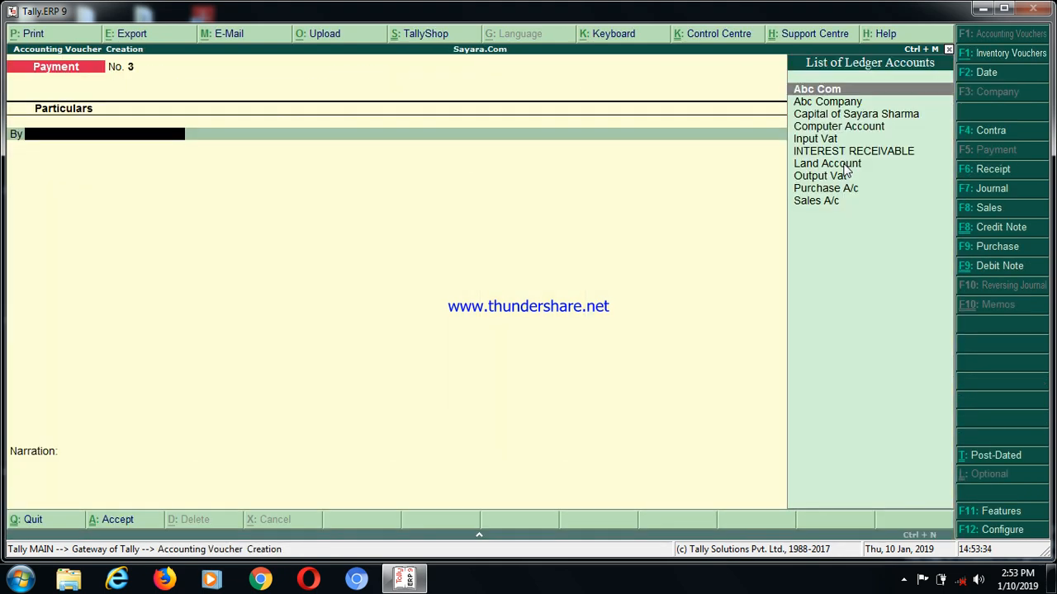
pyautogui.click(990, 189)
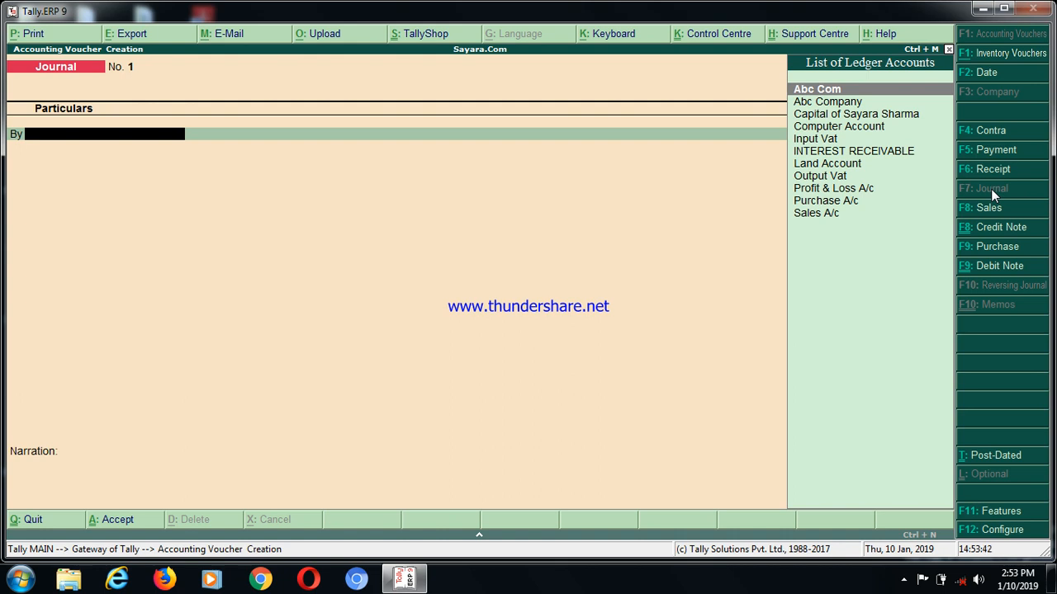
# Start a new ledger for the journal's debit line and name it Depreciation on Computer A/c
pyautogui.hotkey('alt', 'c')
pyautogui.write('Depr')
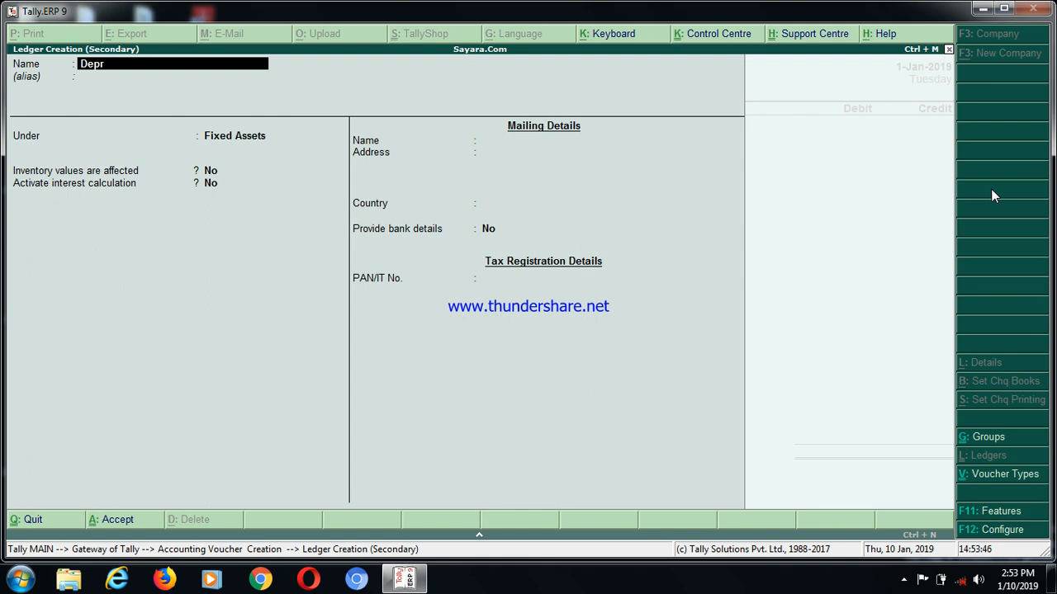
pyautogui.write('eciation on Computer')
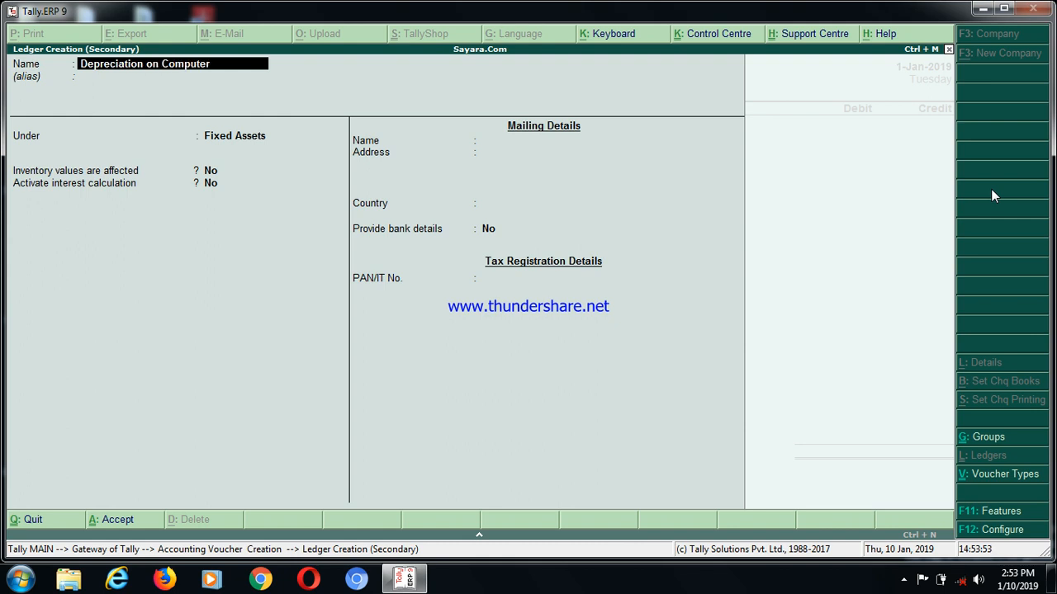
pyautogui.write(' a/c')
pyautogui.press('Return')
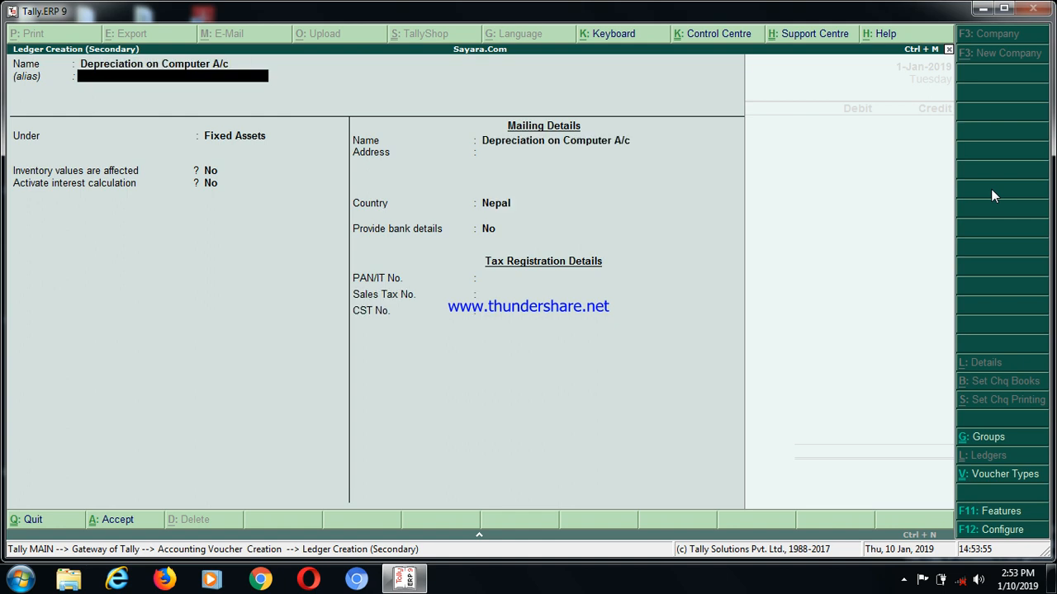
# Place the depreciation ledger under Indirect Expenses and save it
pyautogui.write('i')
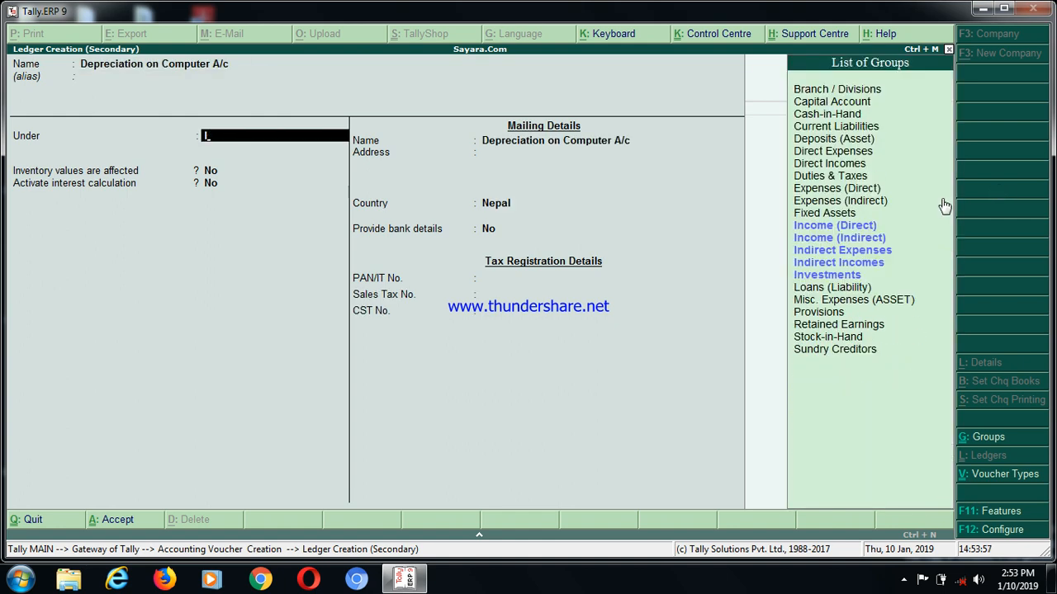
pyautogui.press('Down')
pyautogui.press('Down')
pyautogui.press('Down')
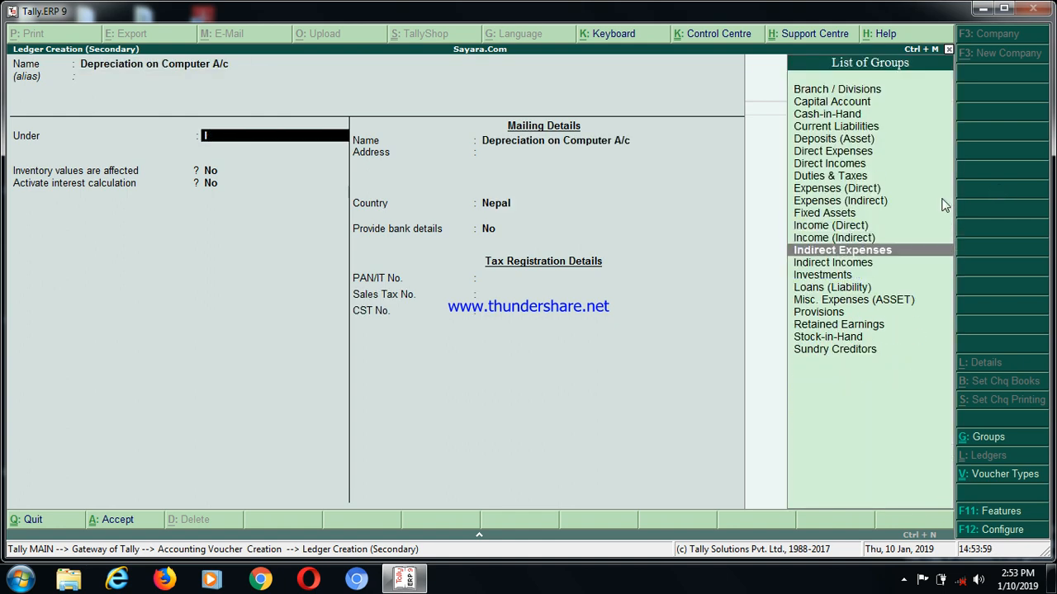
pyautogui.press('Return')
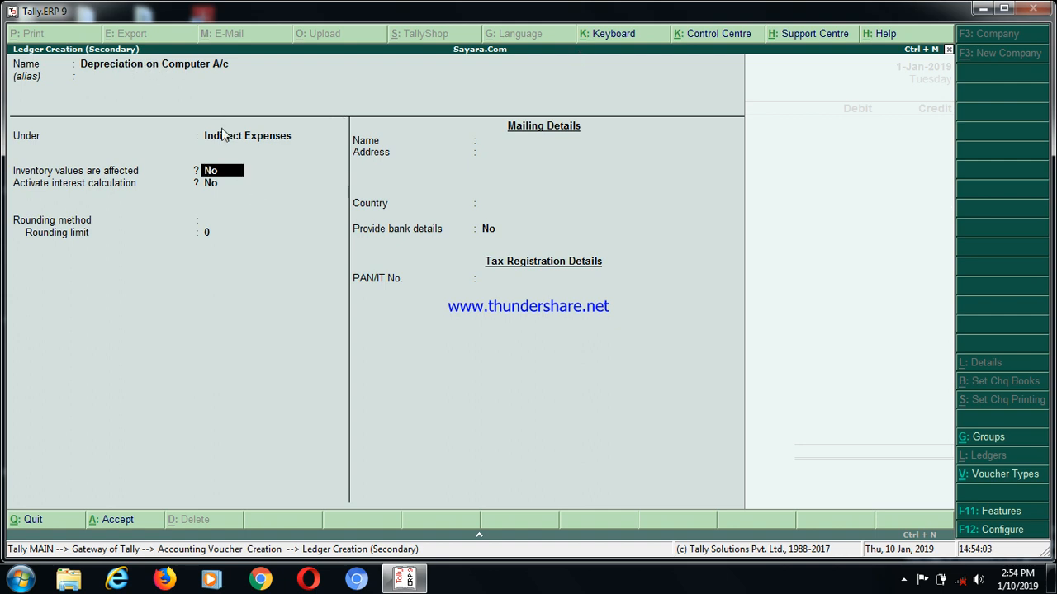
pyautogui.hotkey('ctrl', 'a')
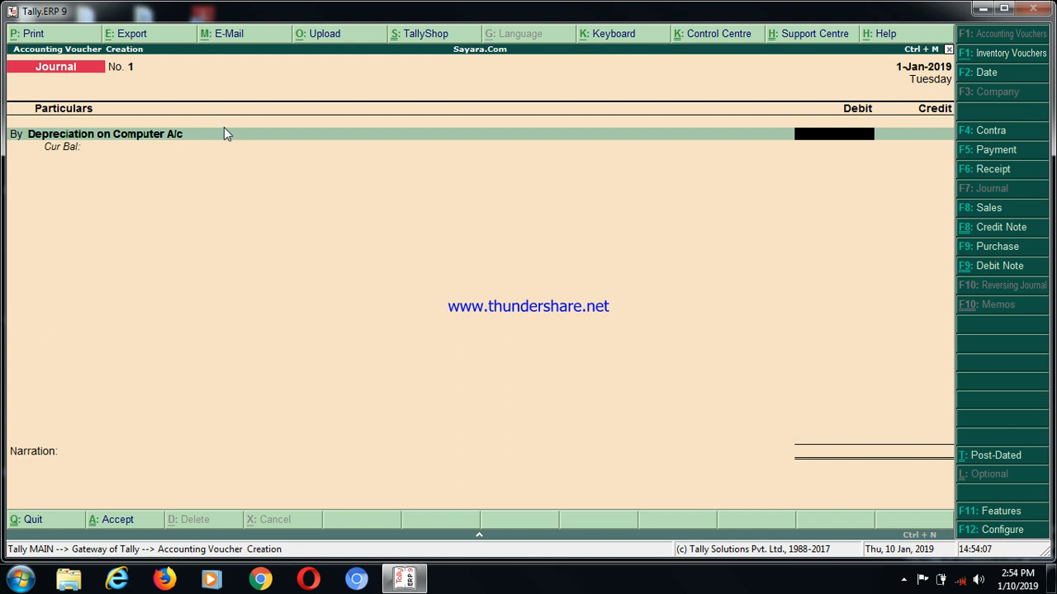
# Calculate 15% of 45,000 with the built-in calculator and enter the resulting 6,750 as the depreciation debit
pyautogui.hotkey('ctrl', 'n')
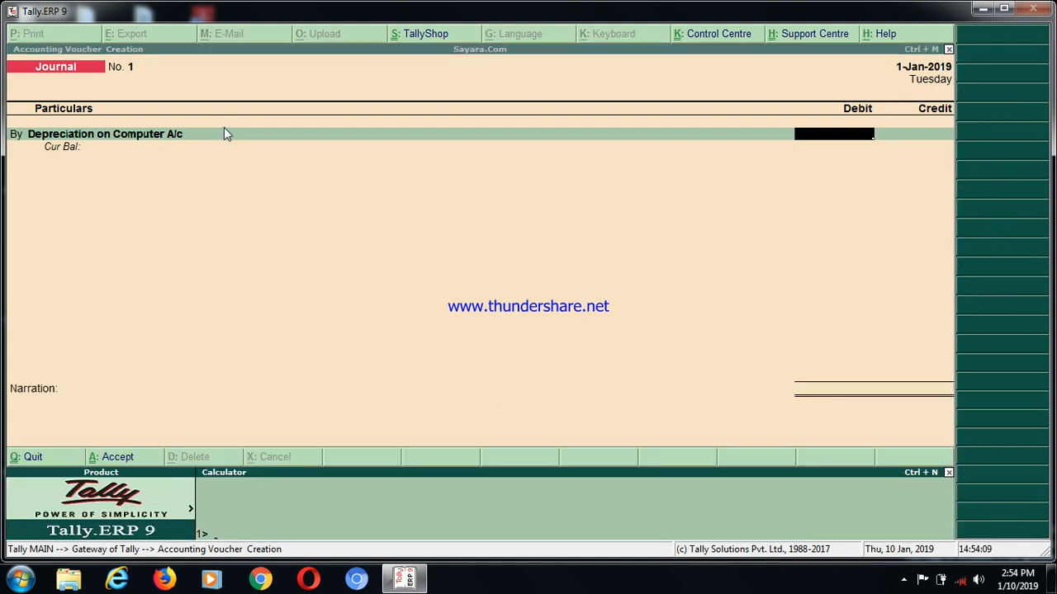
pyautogui.write('4500')
pyautogui.write('15%')
pyautogui.press('Return')
pyautogui.press('Return')
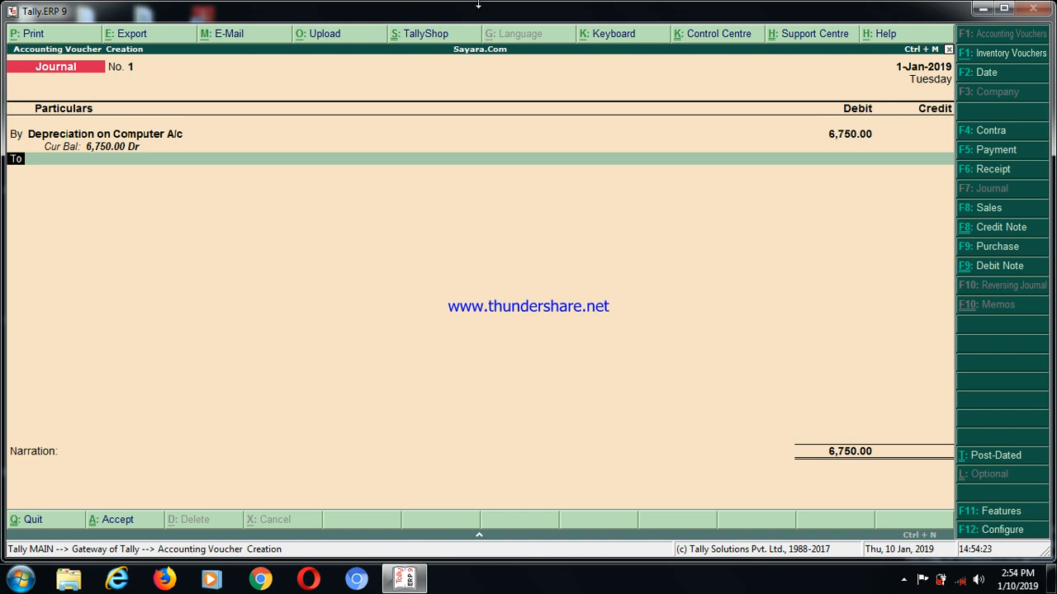
# Change the journal voucher's date to 31-12-2019
pyautogui.click(992, 73)
pyautogui.click(992, 73)
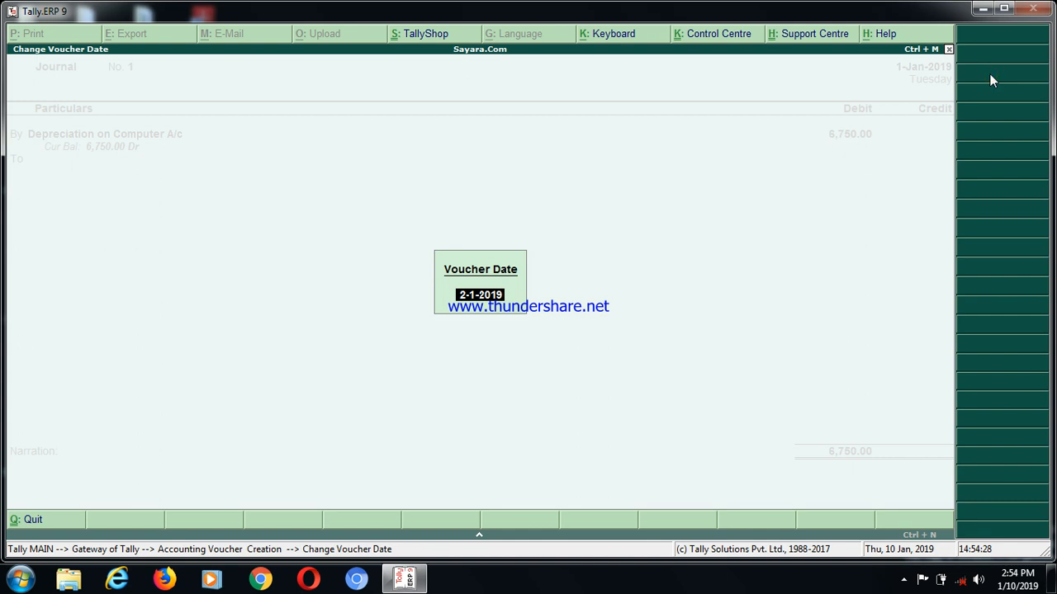
pyautogui.write('31-12-2019')
pyautogui.press('Return')
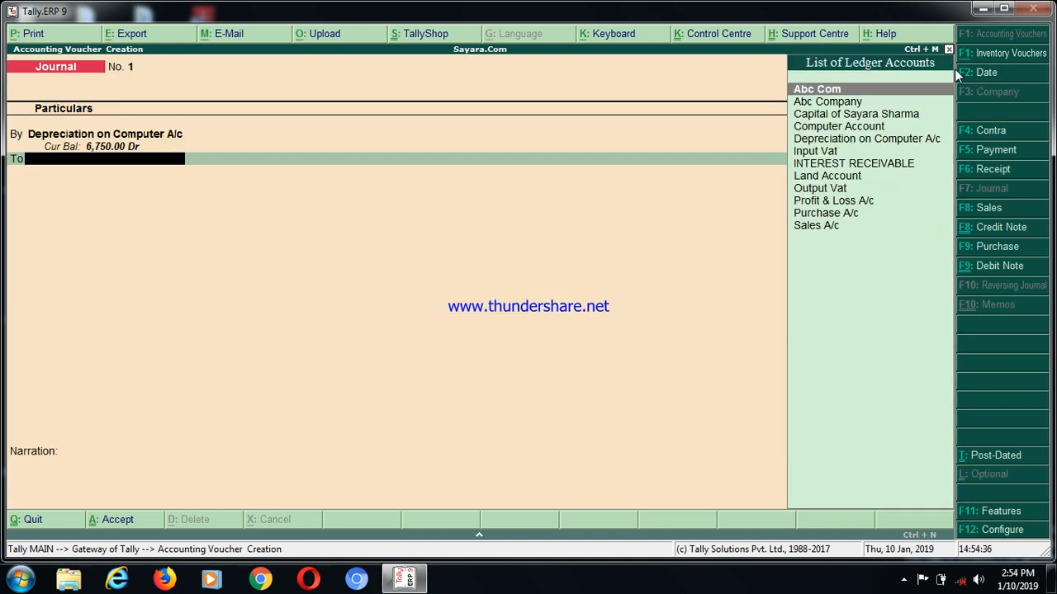
# Credit Computer Account with 6,750 against the depreciation entry
pyautogui.write('C')
pyautogui.press('Down')
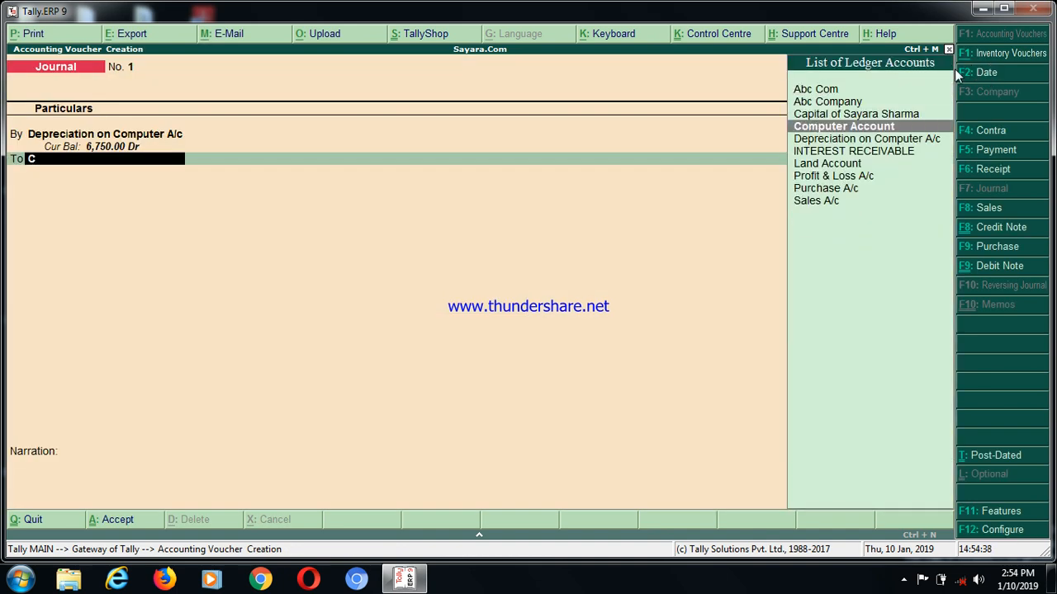
pyautogui.press('Return')
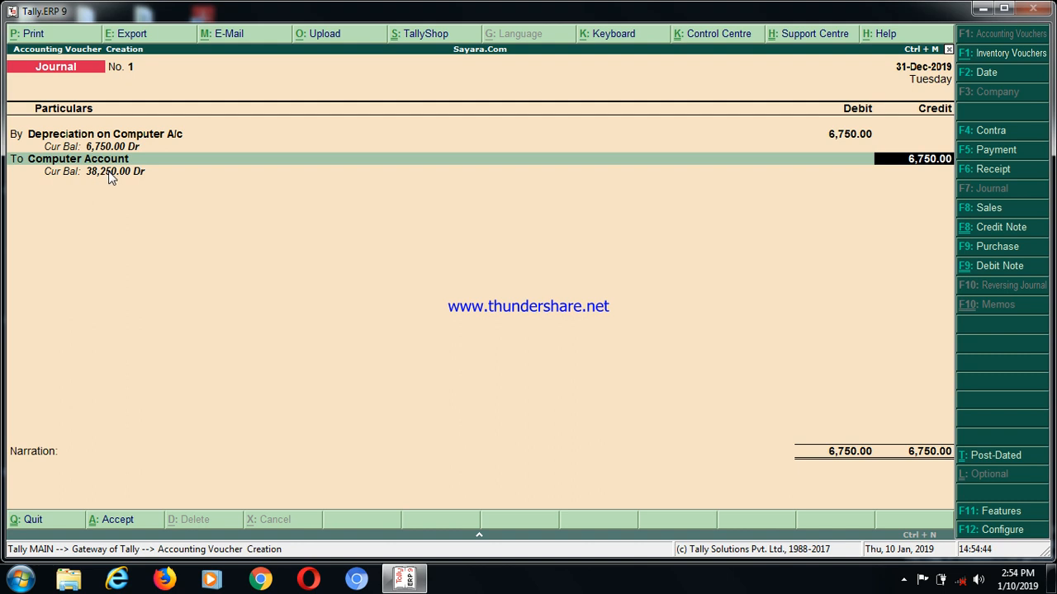
pyautogui.press('Return')
# Enter the narration "being depreciation calculated of computer for 1 year" and save the depreciation journal voucher
pyautogui.write('b')
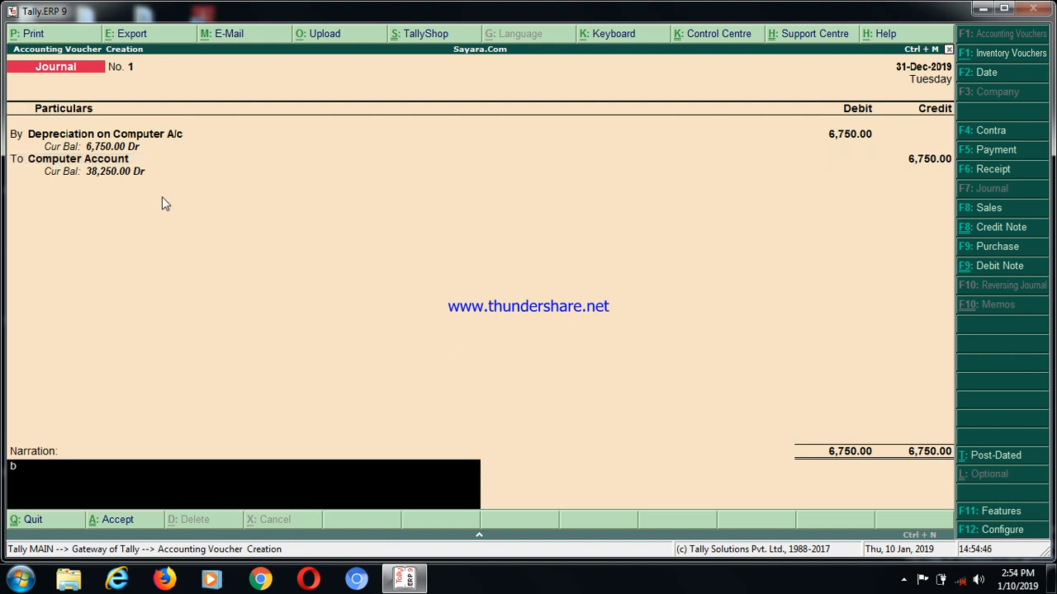
pyautogui.write('eing depreciation')
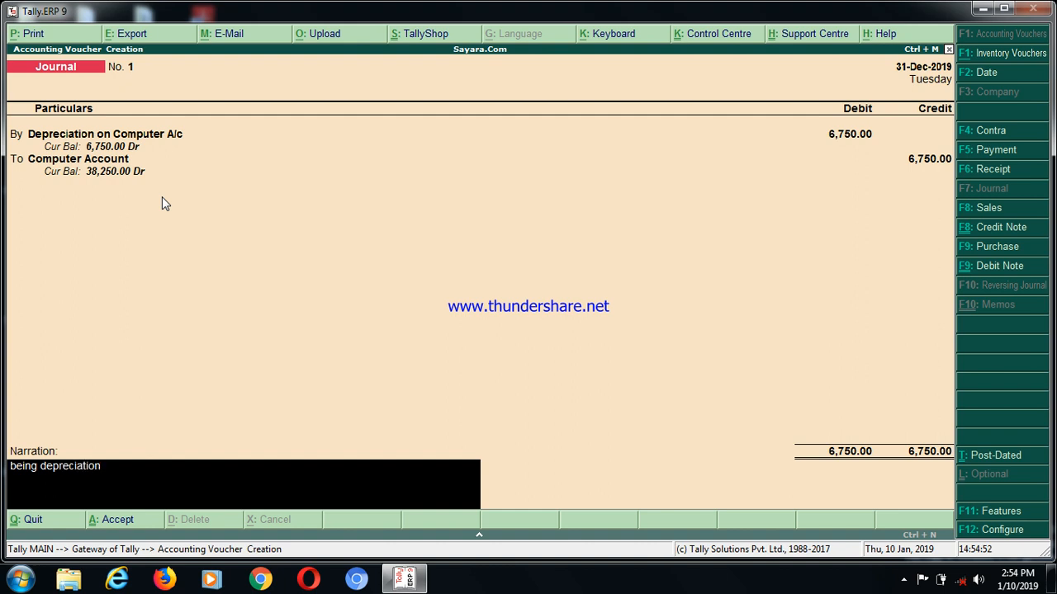
pyautogui.write(' calculated of computer')
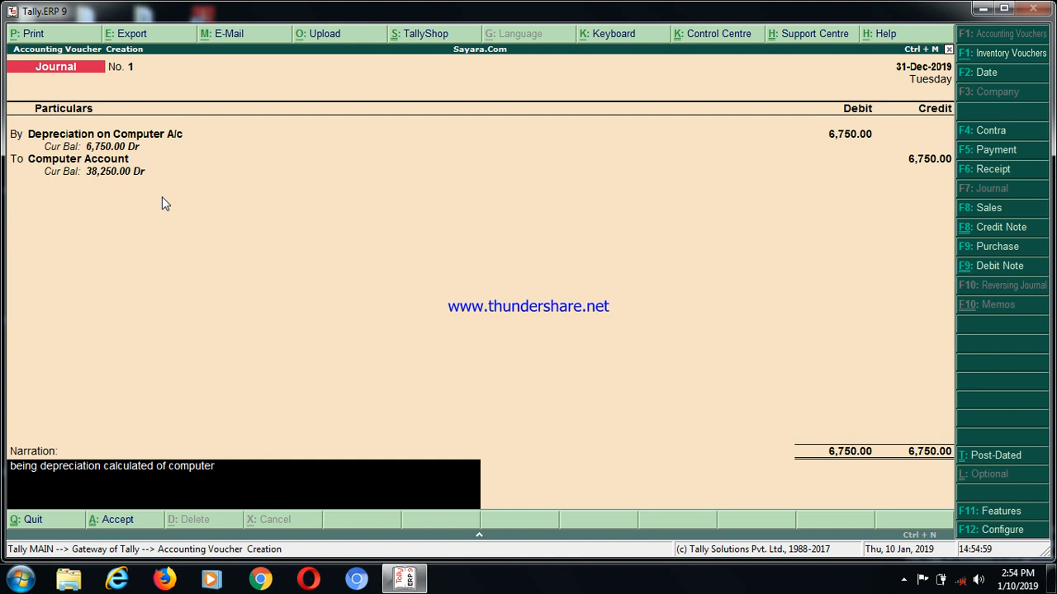
pyautogui.write(' for 1 yea')
pyautogui.press('Return')
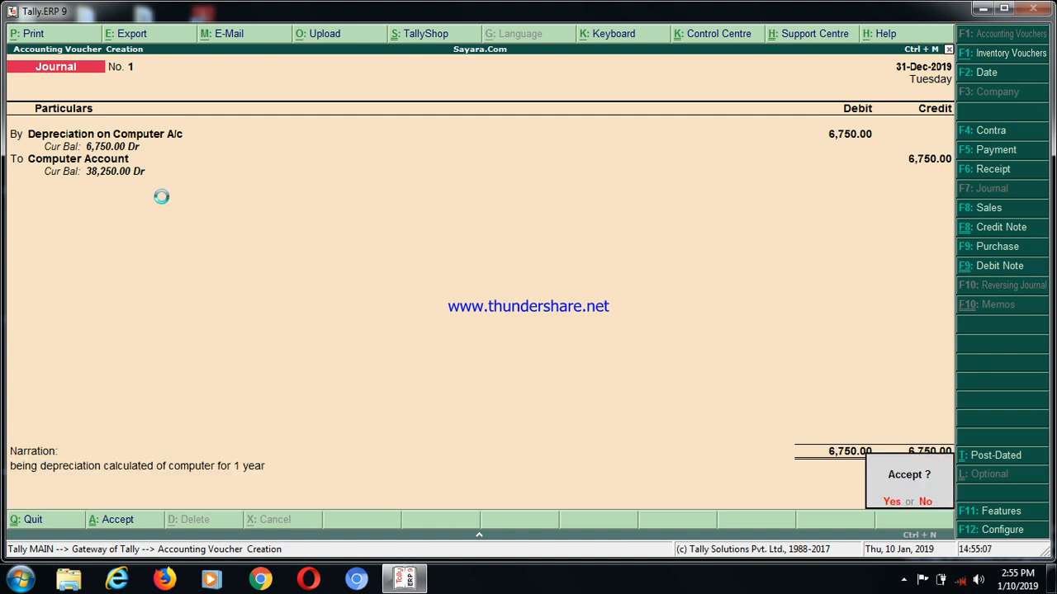
pyautogui.press('Return')
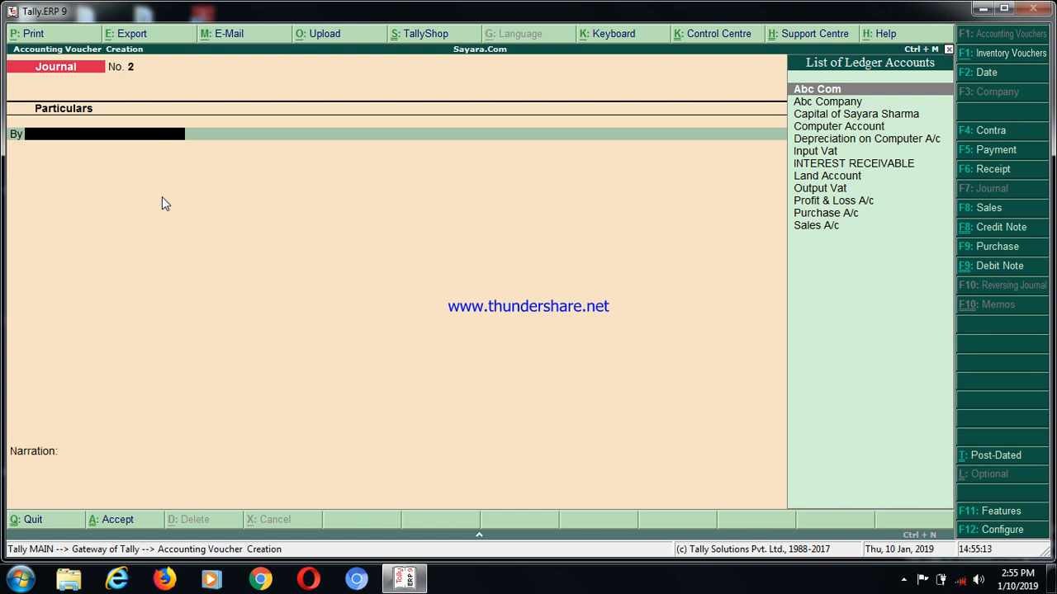
# Debit Land Account in a new journal voucher with 25,000, calculating 5% of 500,000 in the built-in calculator
pyautogui.write('L')
pyautogui.press('Return')
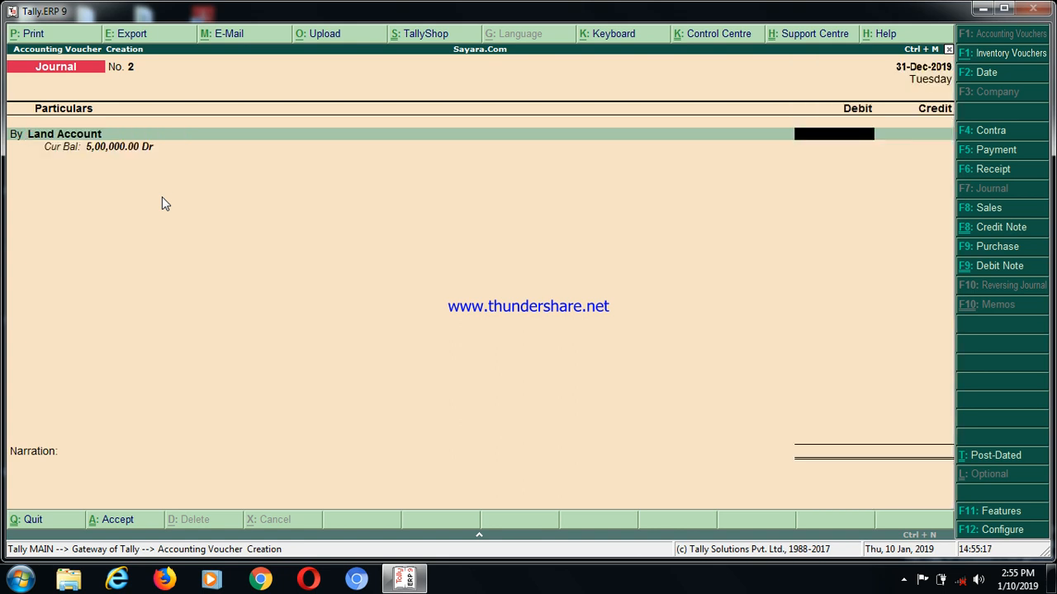
pyautogui.hotkey('ctrl', 'n')
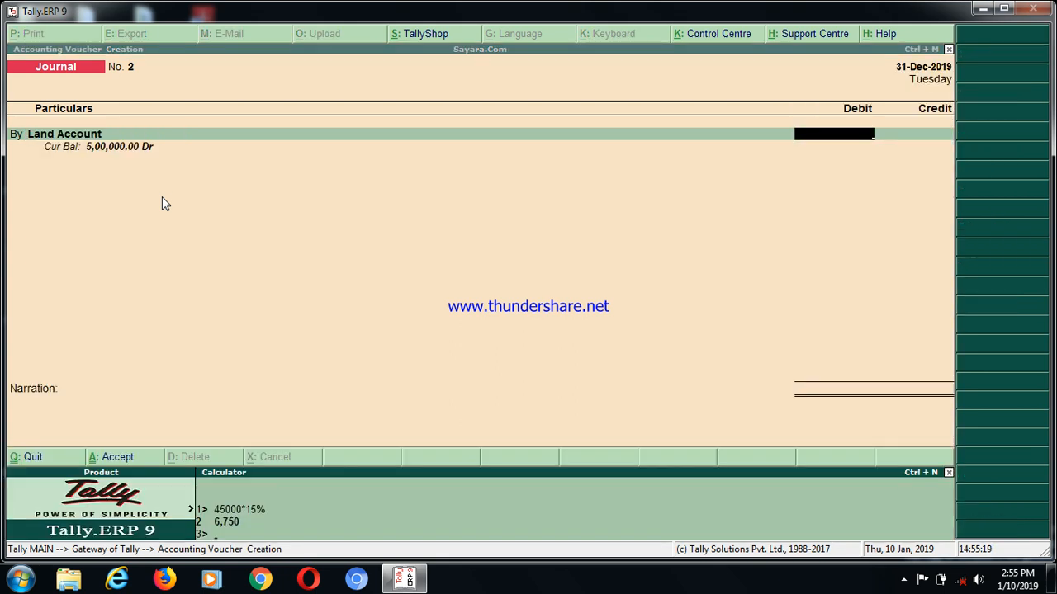
pyautogui.write('5000')
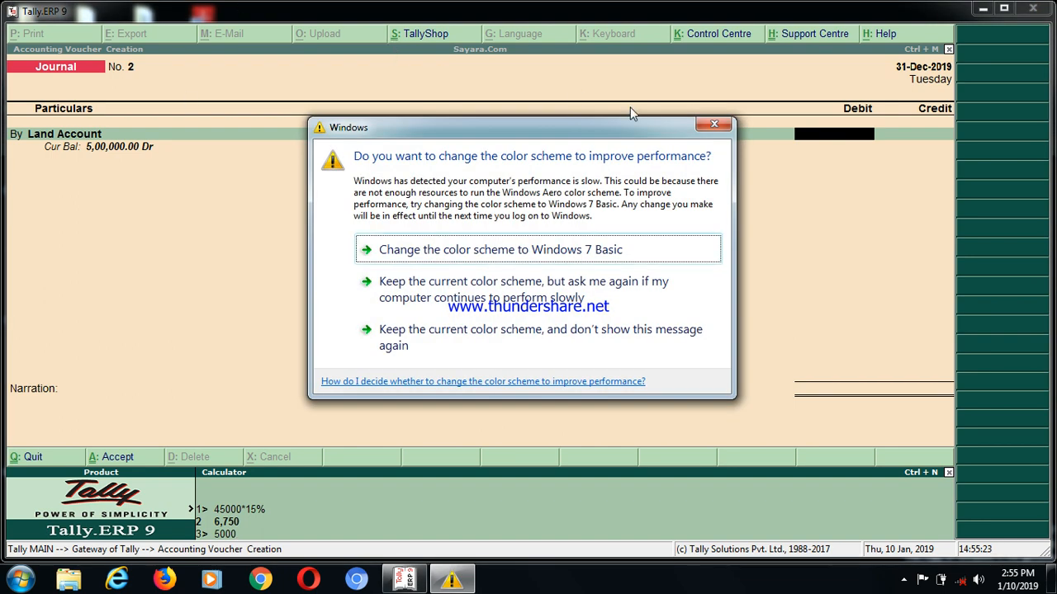
pyautogui.click(714, 128)
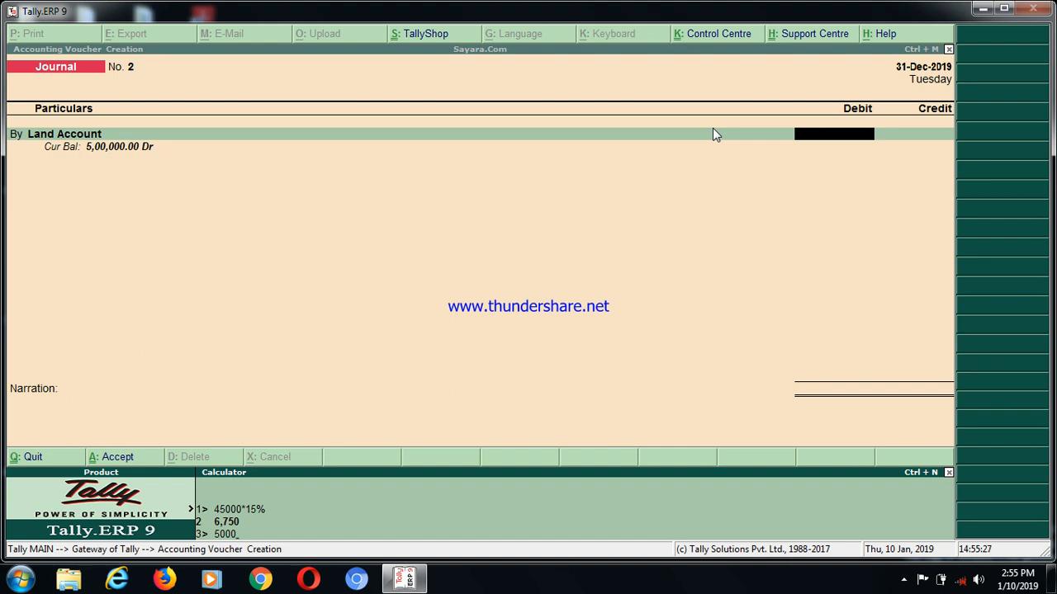
pyautogui.write('00*5%')
pyautogui.press('Return')
pyautogui.press('Return')
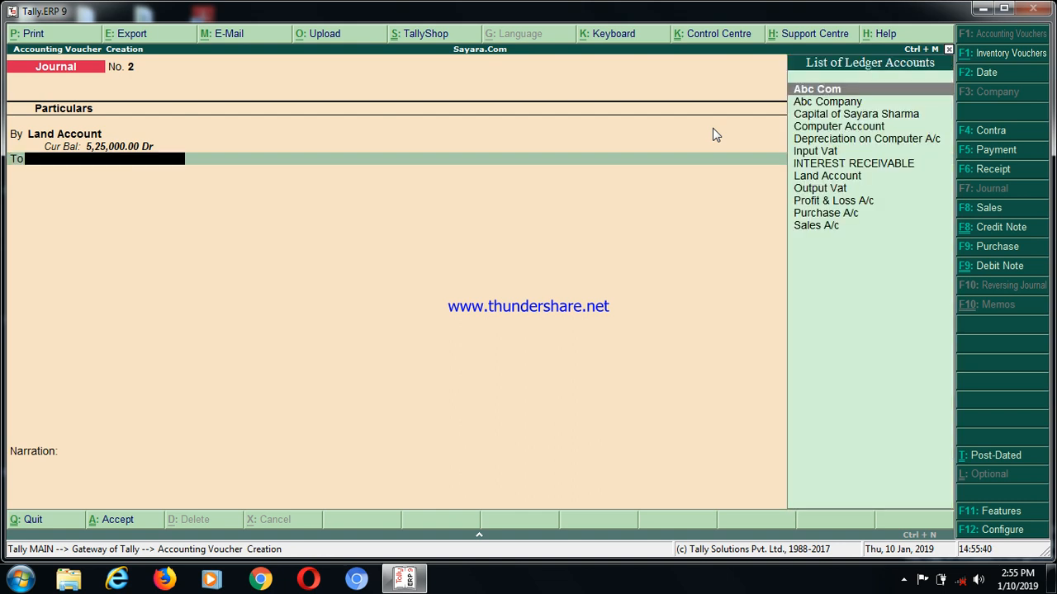
# Create a new ledger named "Appreciation on Land" for the voucher's credit entry
pyautogui.hotkey('alt', 'c')
pyautogui.write('Appreciation on Land')
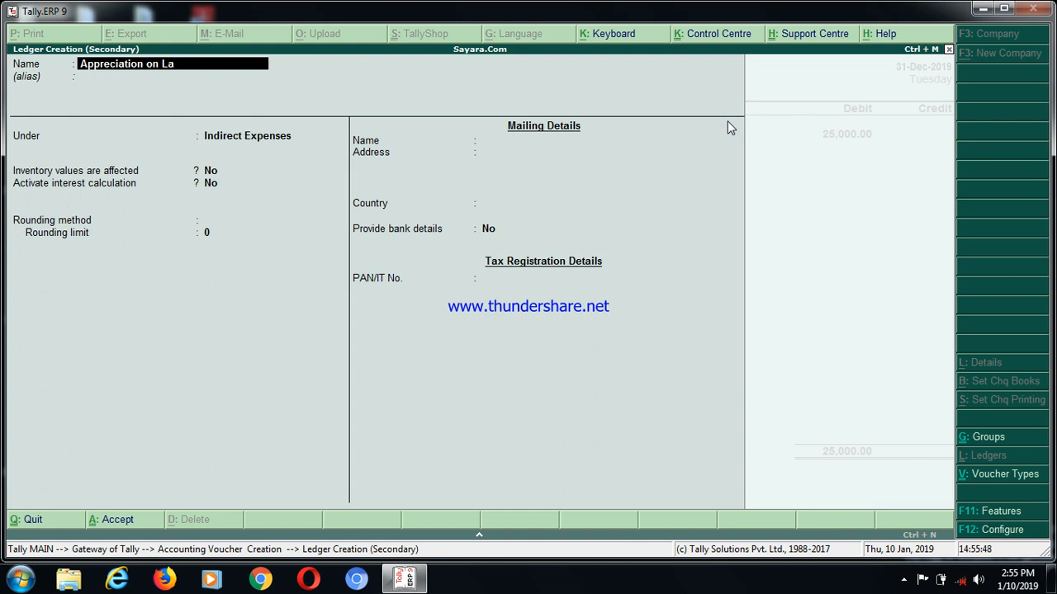
pyautogui.press('Return')
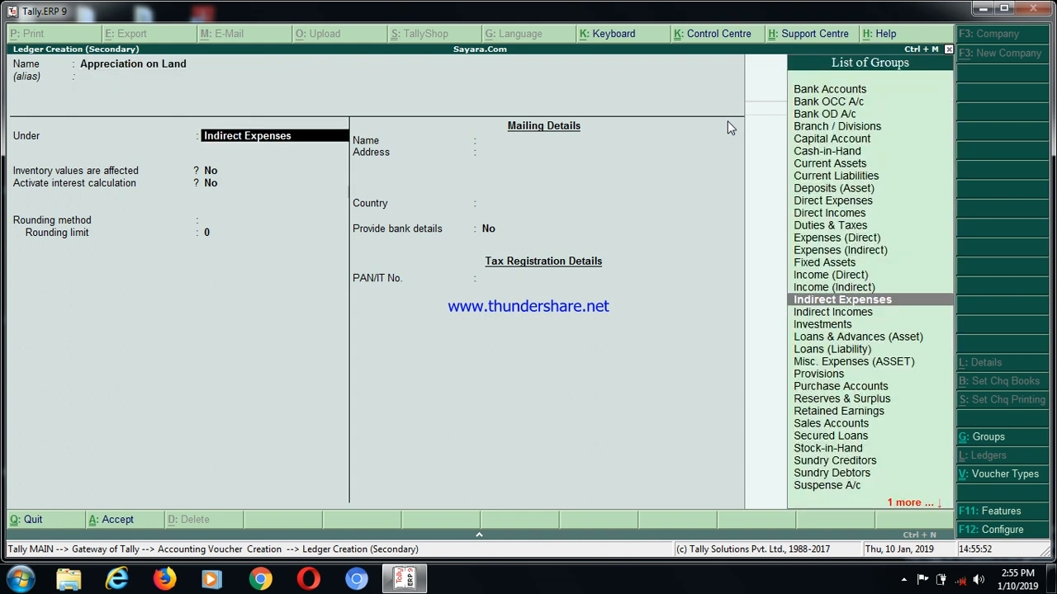
# Place the appreciation ledger under Indirect Incomes, save it, and credit it with 25,000
pyautogui.press('Down')
pyautogui.press('Return')
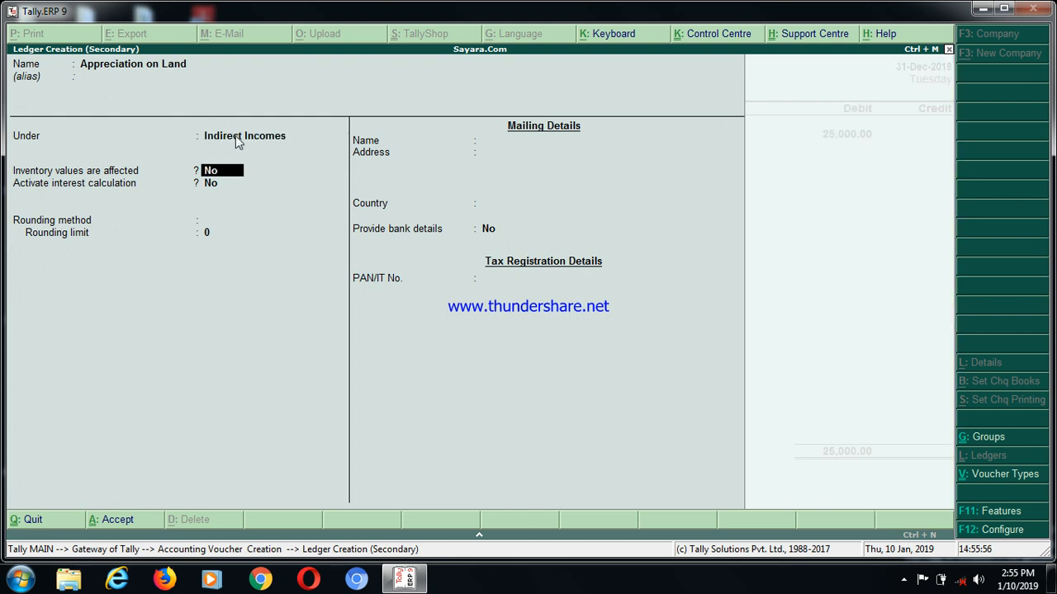
pyautogui.hotkey('ctrl', 'a')
pyautogui.press('Return')
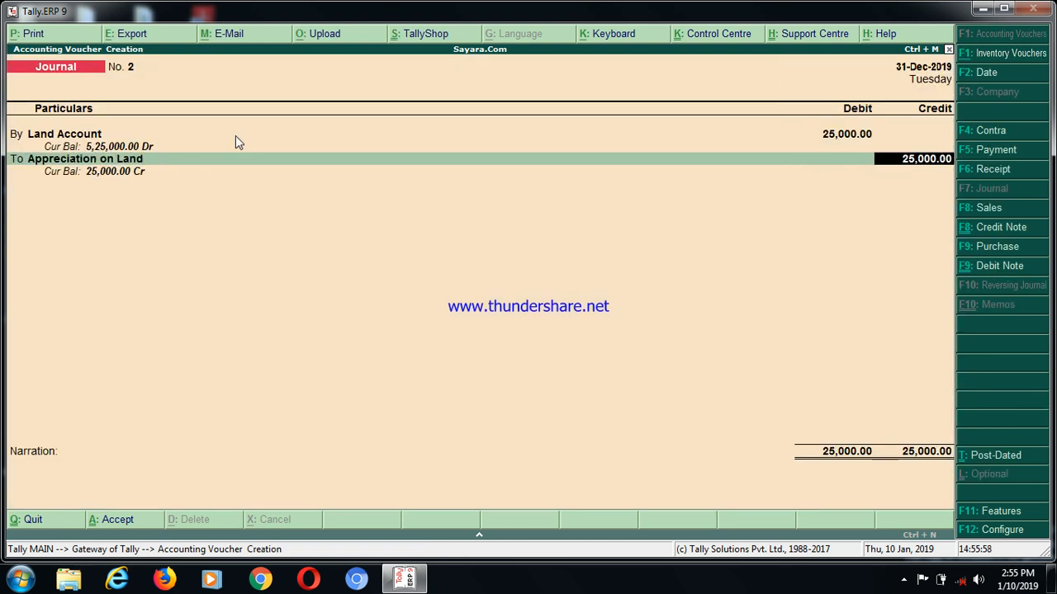
pyautogui.press('Return')
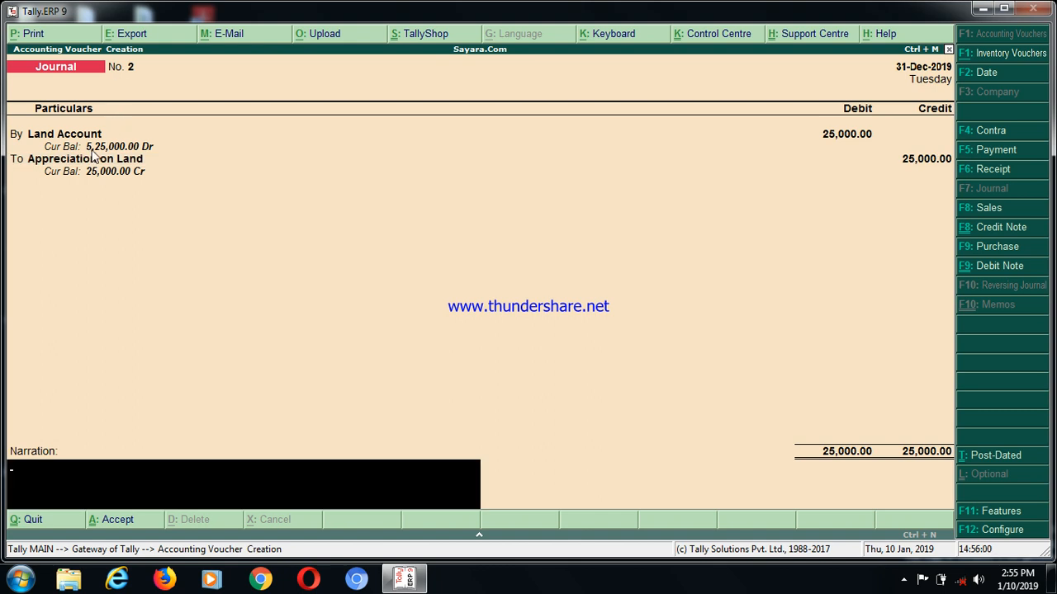
# Enter the narration "being appreciation calculated on land for 1 year.", save the journal voucher and leave voucher entry
pyautogui.write('being appreciation')
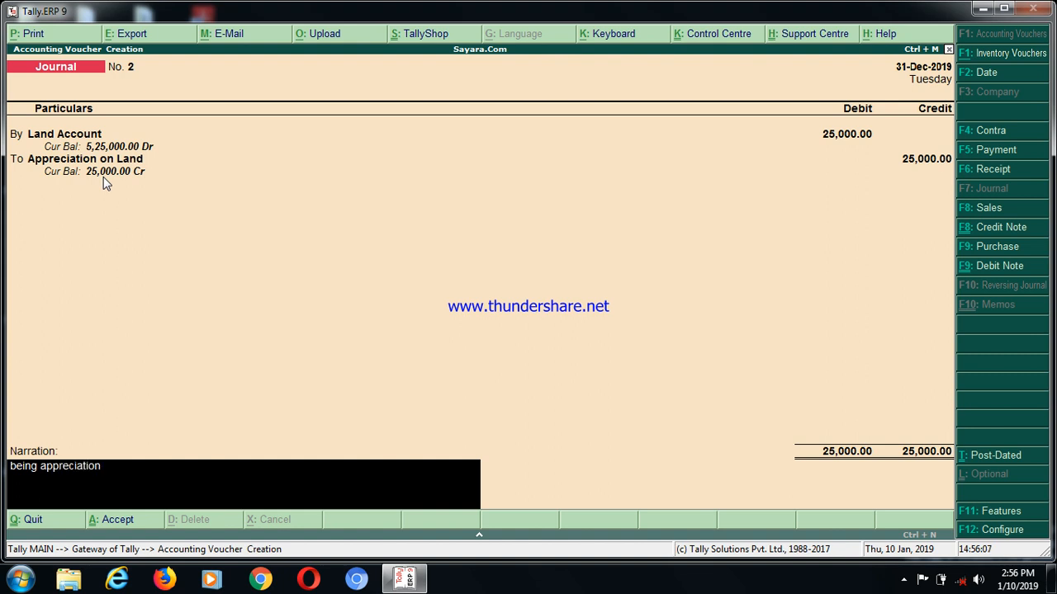
pyautogui.write(' calculated on land for 1 year.')
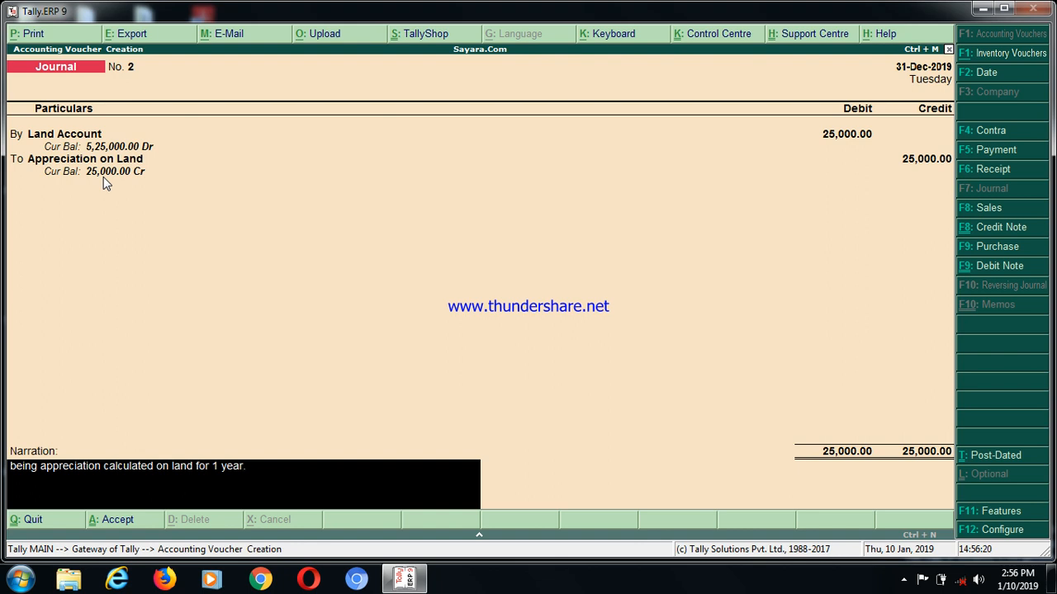
pyautogui.press('Return')
pyautogui.press('Return')
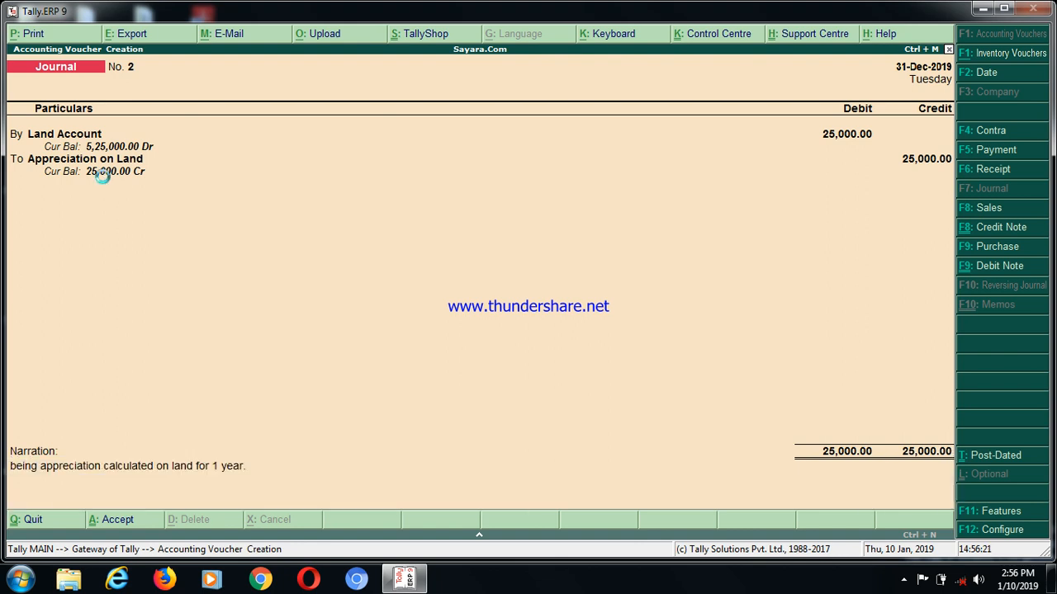
pyautogui.press('Escape')
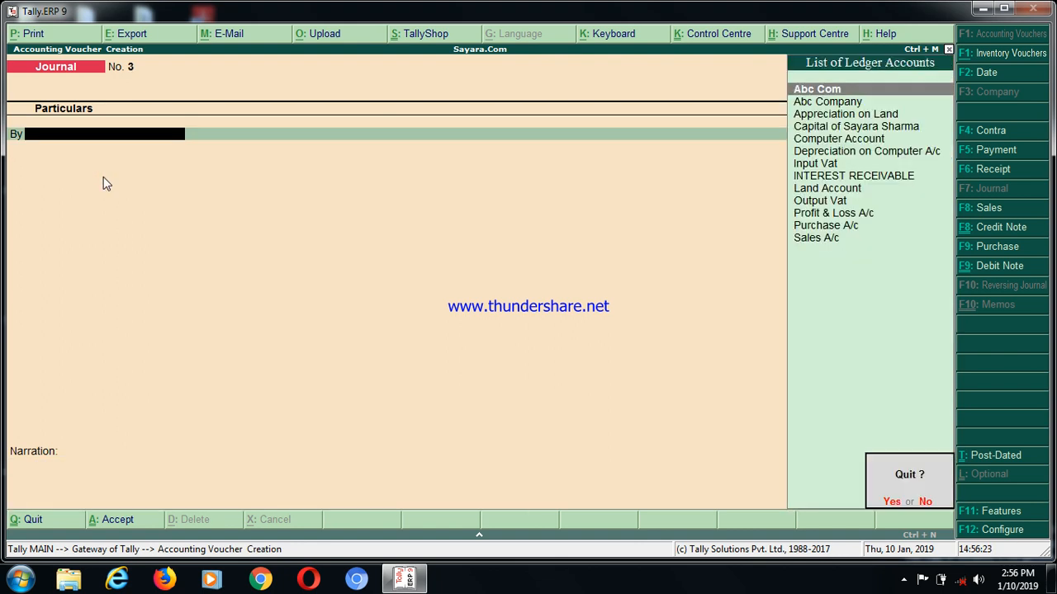
pyautogui.press('Return')
# Open the Balance Sheet and drill down into Fixed Assets to check the closing balances
pyautogui.press('Down')
pyautogui.press('Down')
pyautogui.press('Down')
pyautogui.press('Down')
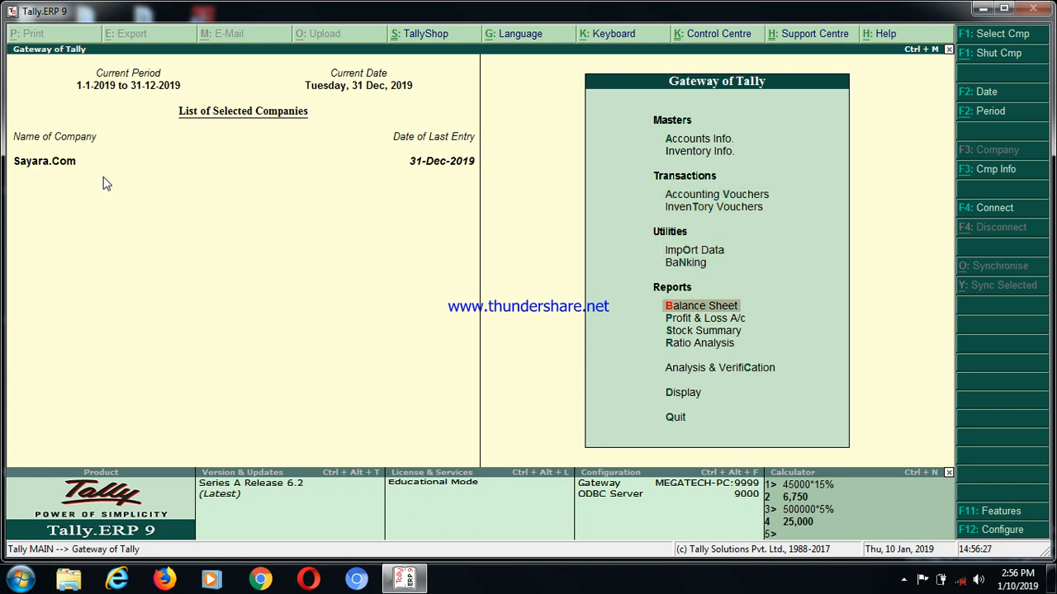
pyautogui.press('Return')
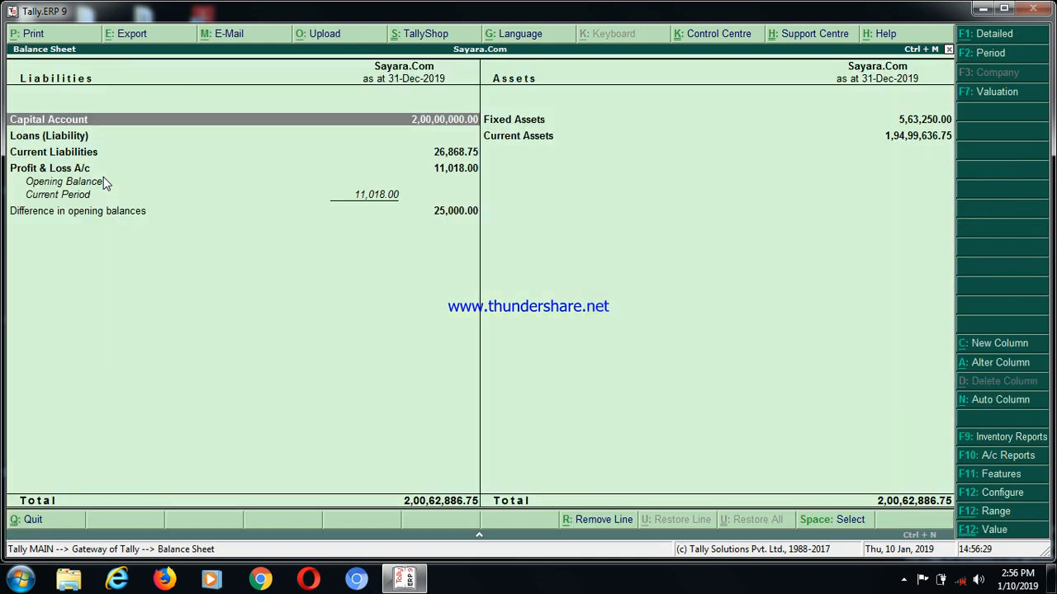
pyautogui.press('Right')
pyautogui.press('Return')
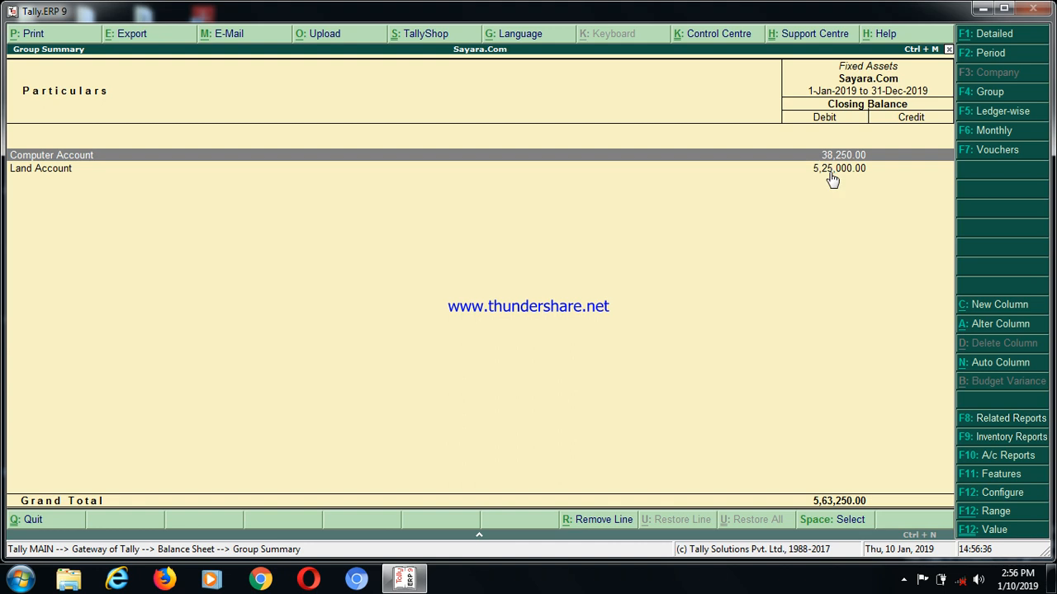
# Examine the December vouchers of Computer Account, then return to the Fixed Assets summary
pyautogui.press('Return')
pyautogui.press('Return')
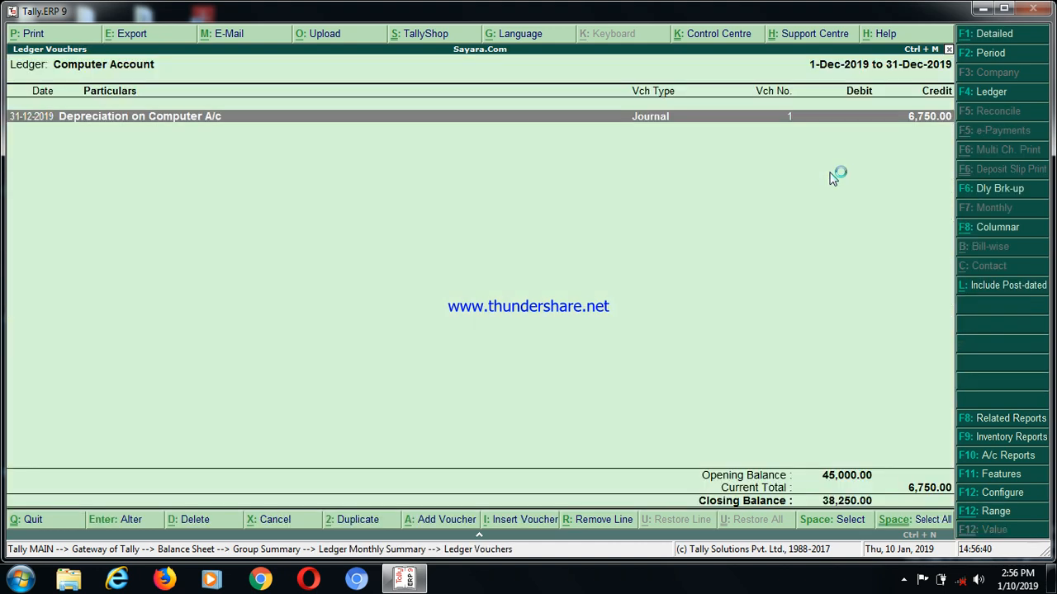
pyautogui.press('Escape')
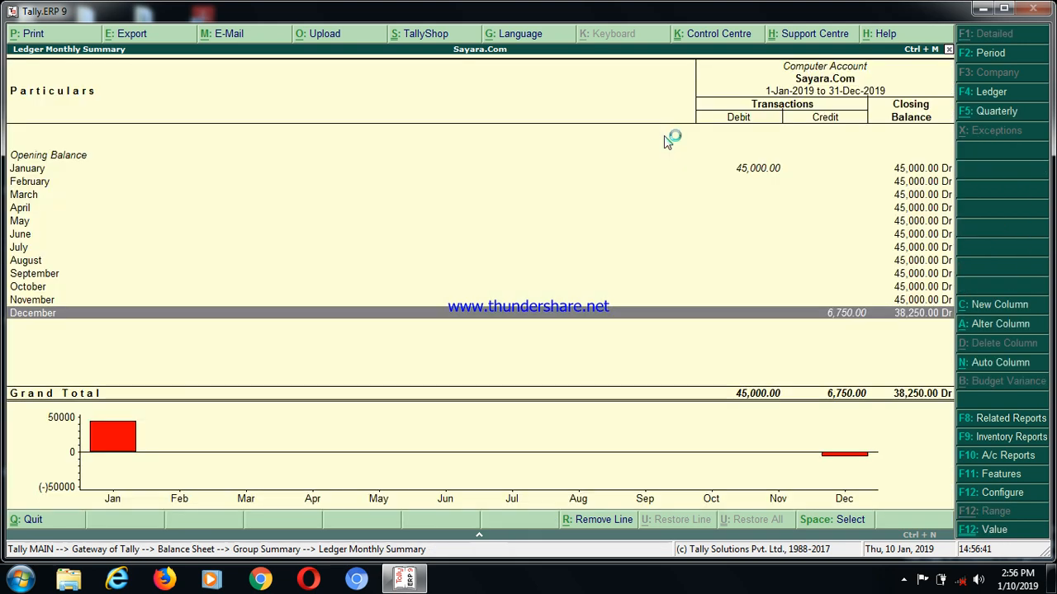
pyautogui.press('Escape')
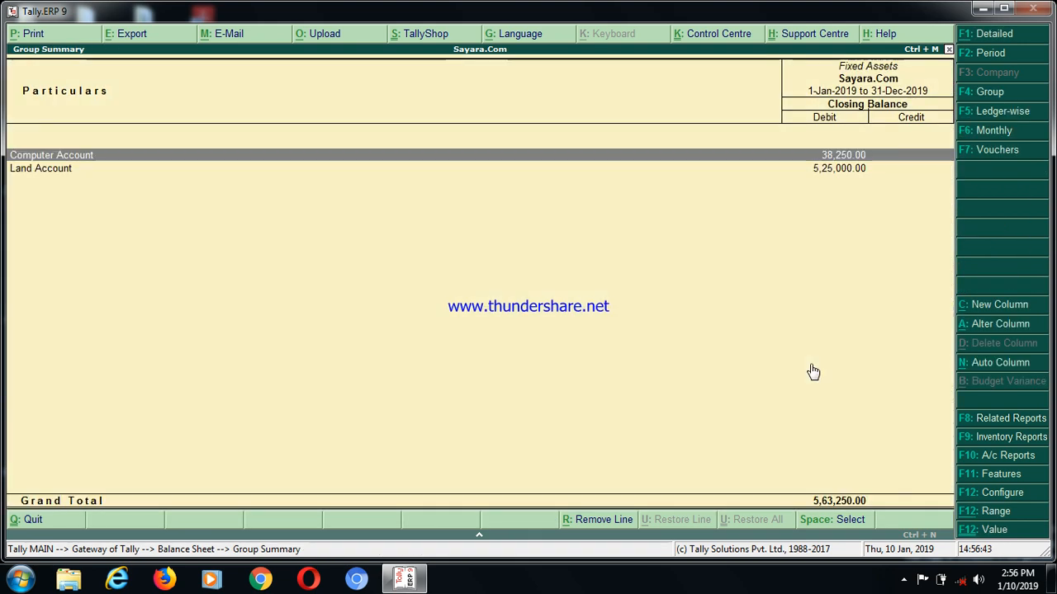
# Examine the monthly summary and December vouchers of Land Account, and return to the Gateway of Tally
pyautogui.press('Down')
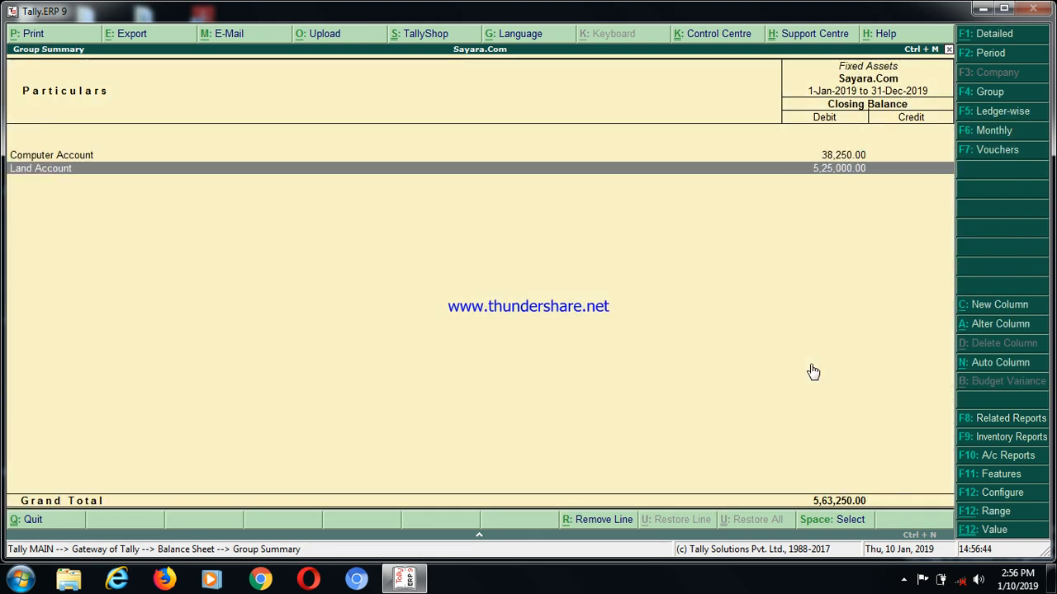
pyautogui.press('Return')
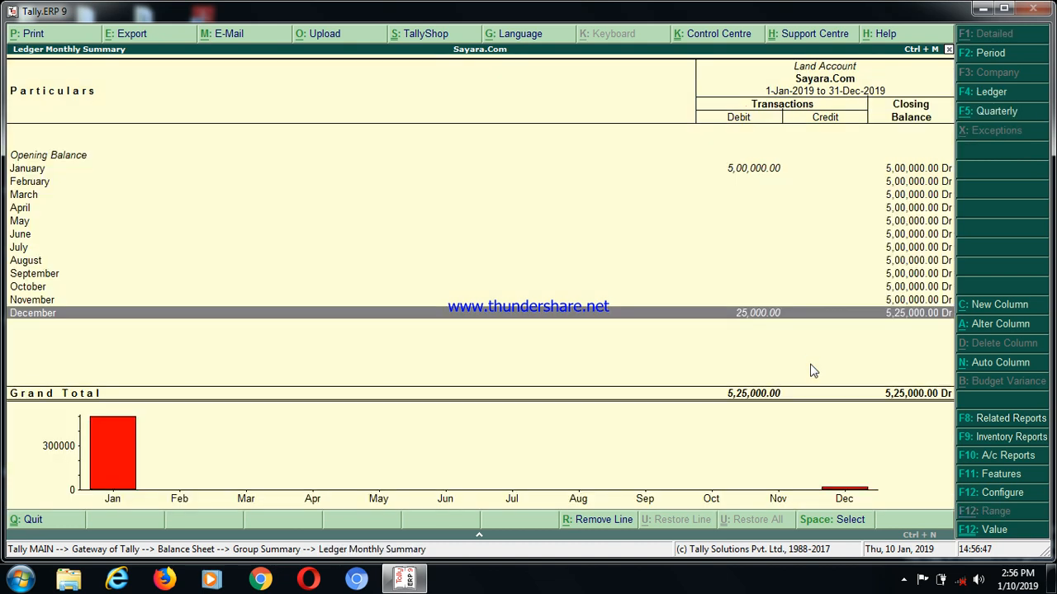
pyautogui.press('Return')
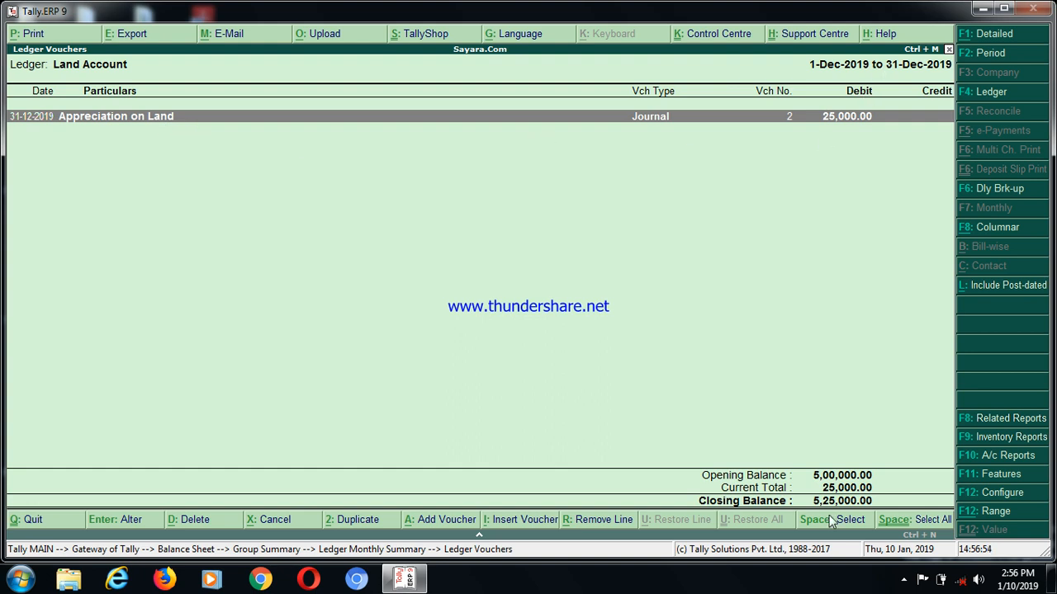
pyautogui.press('Escape')
pyautogui.press('Escape')
pyautogui.press('Escape')
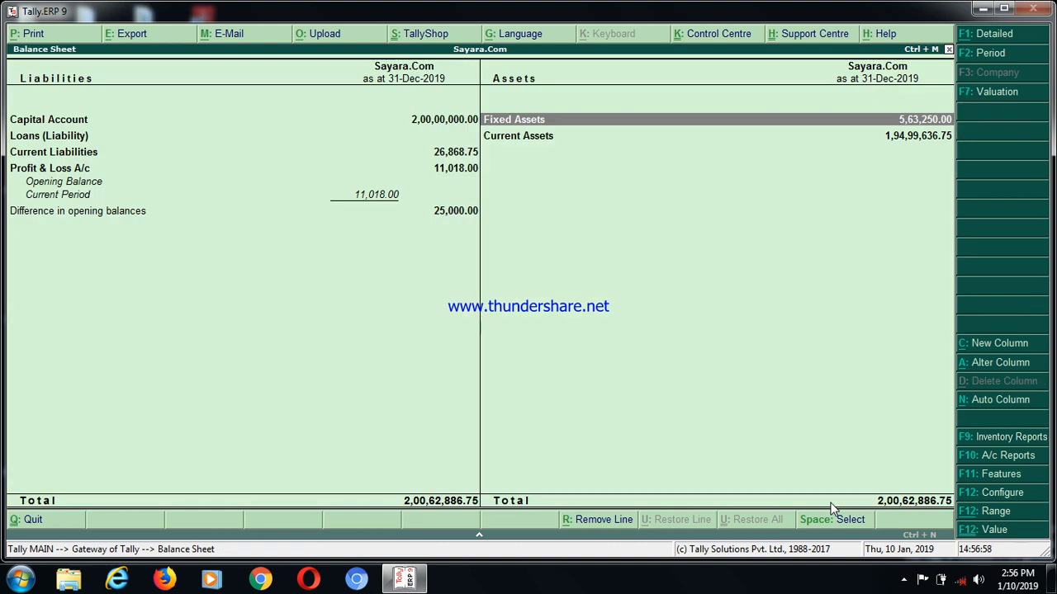
pyautogui.press('Escape')
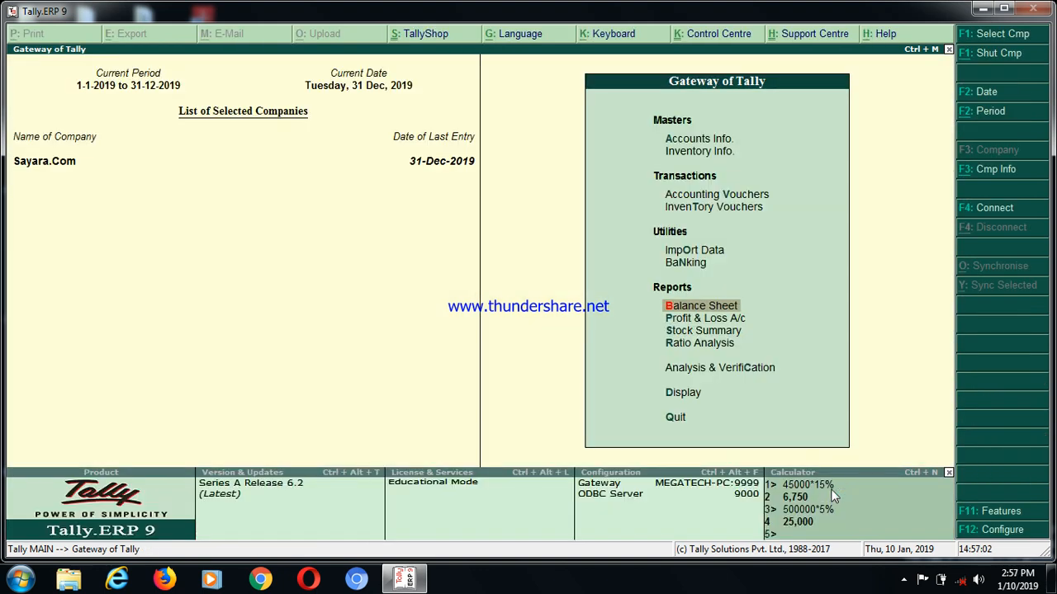
pyautogui.click(904, 580)
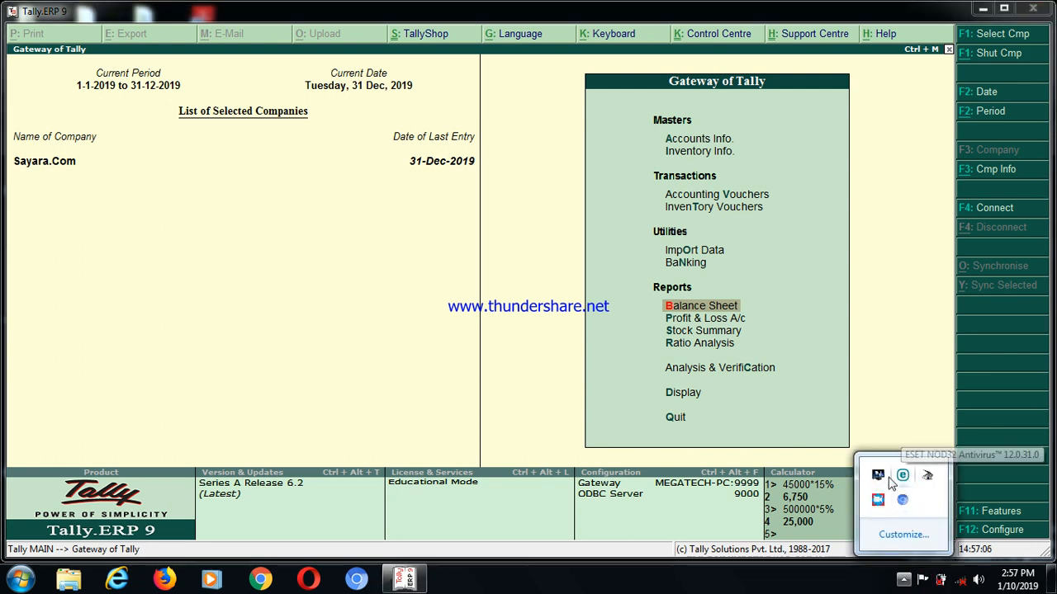
pyautogui.rightClick(875, 499)
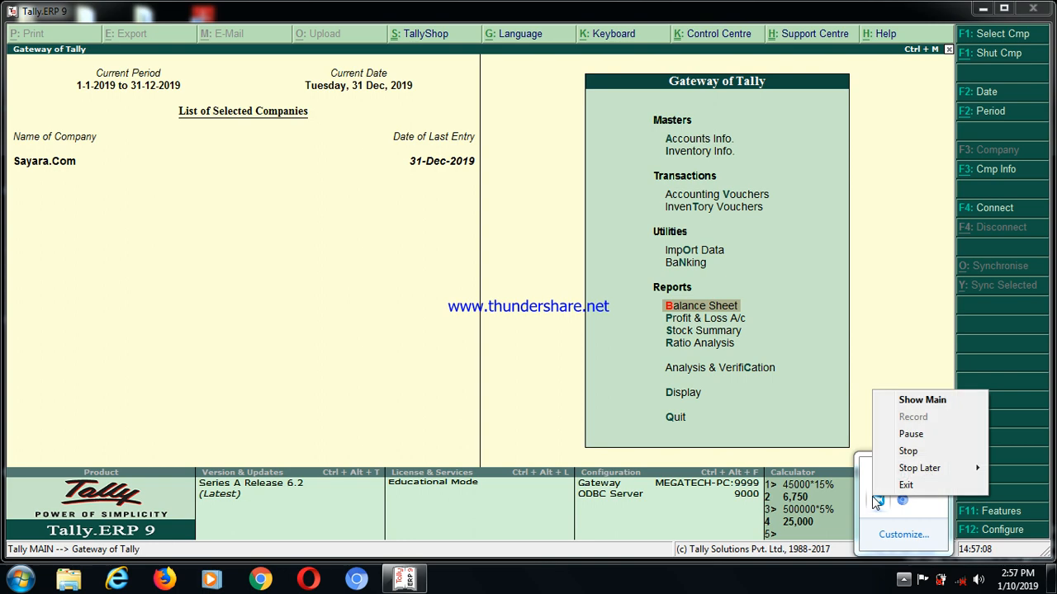